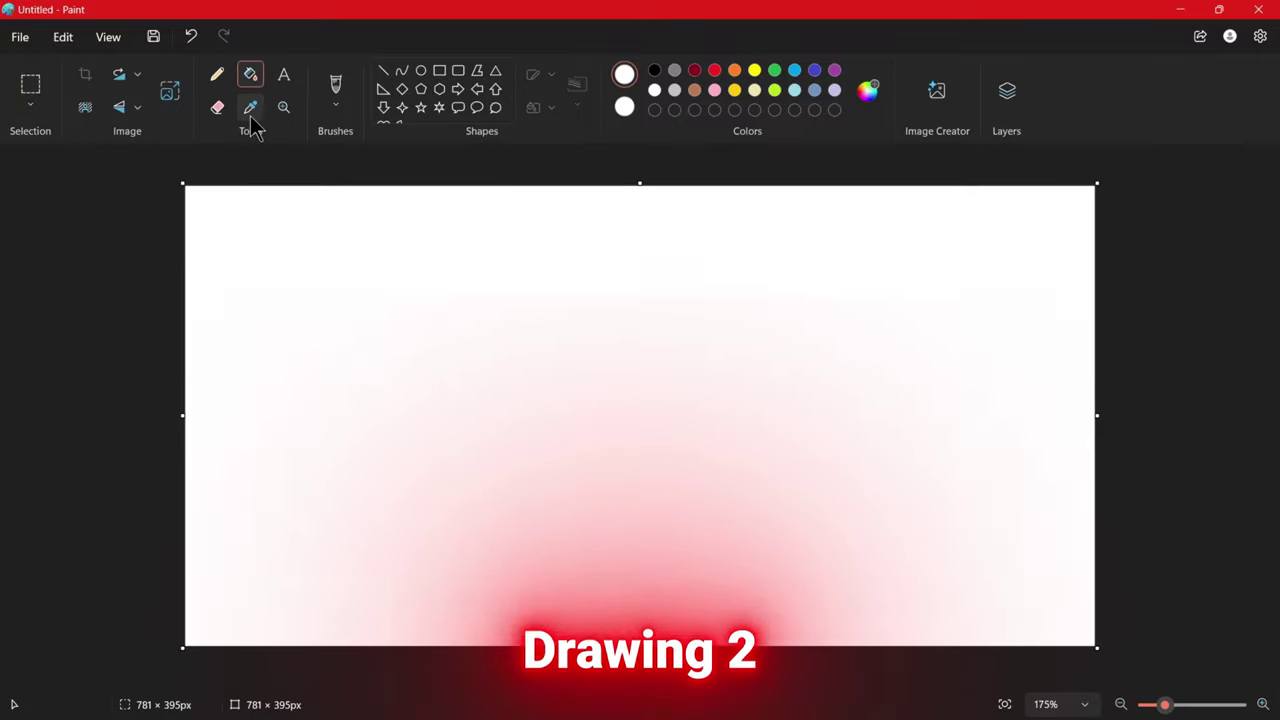
- Draw a thick black vertical guide line about 370 px long down the middle of the canvas
click(383, 70)
click(652, 72)
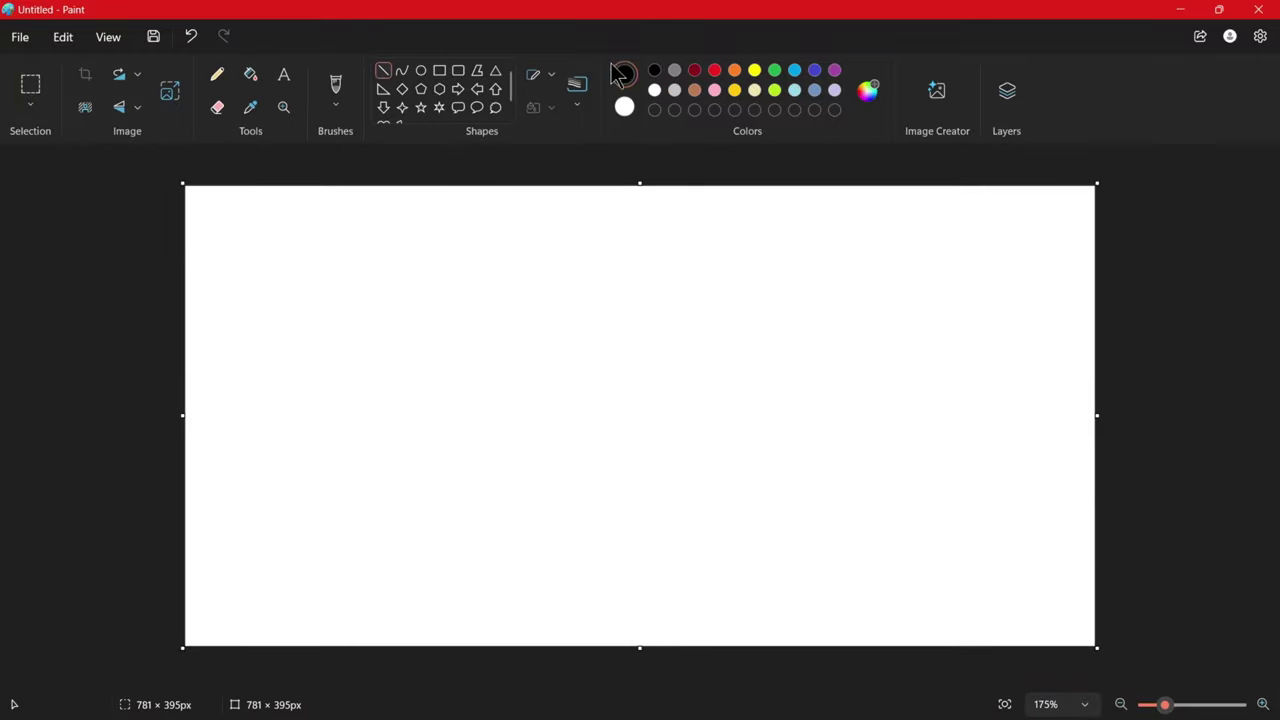
click(578, 100)
click(560, 174)
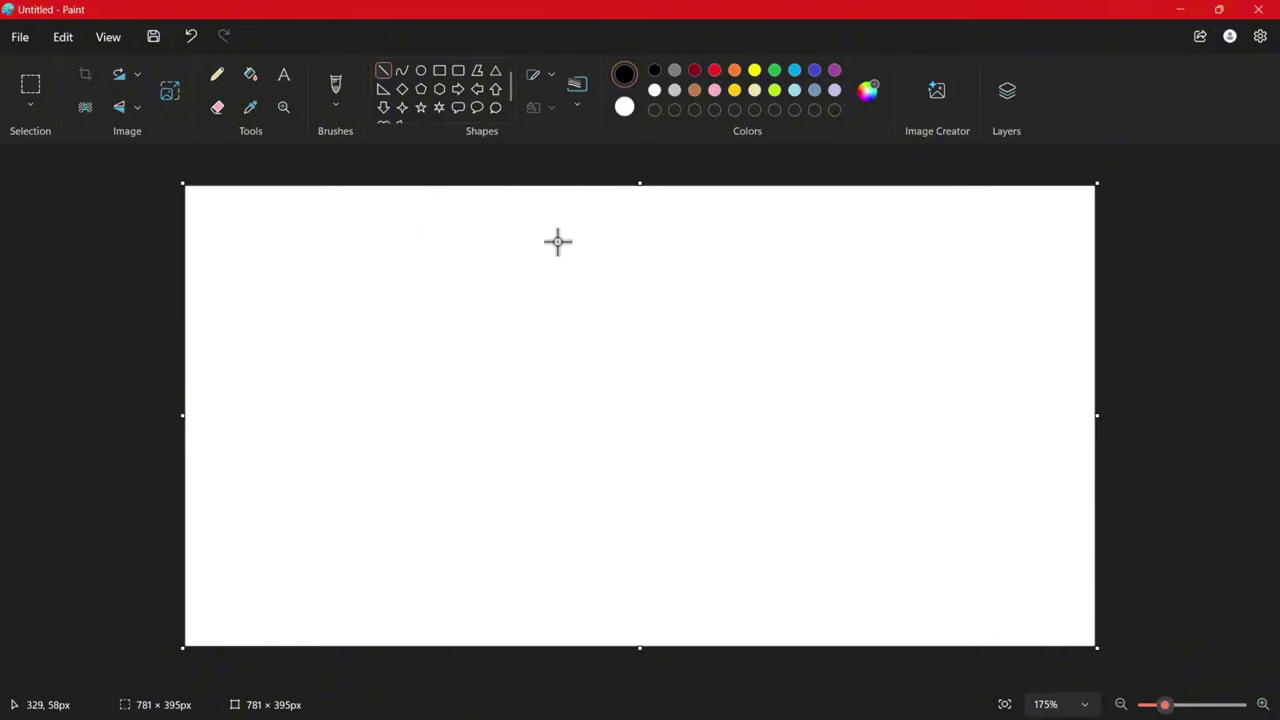
drag(640, 202, 648, 619)
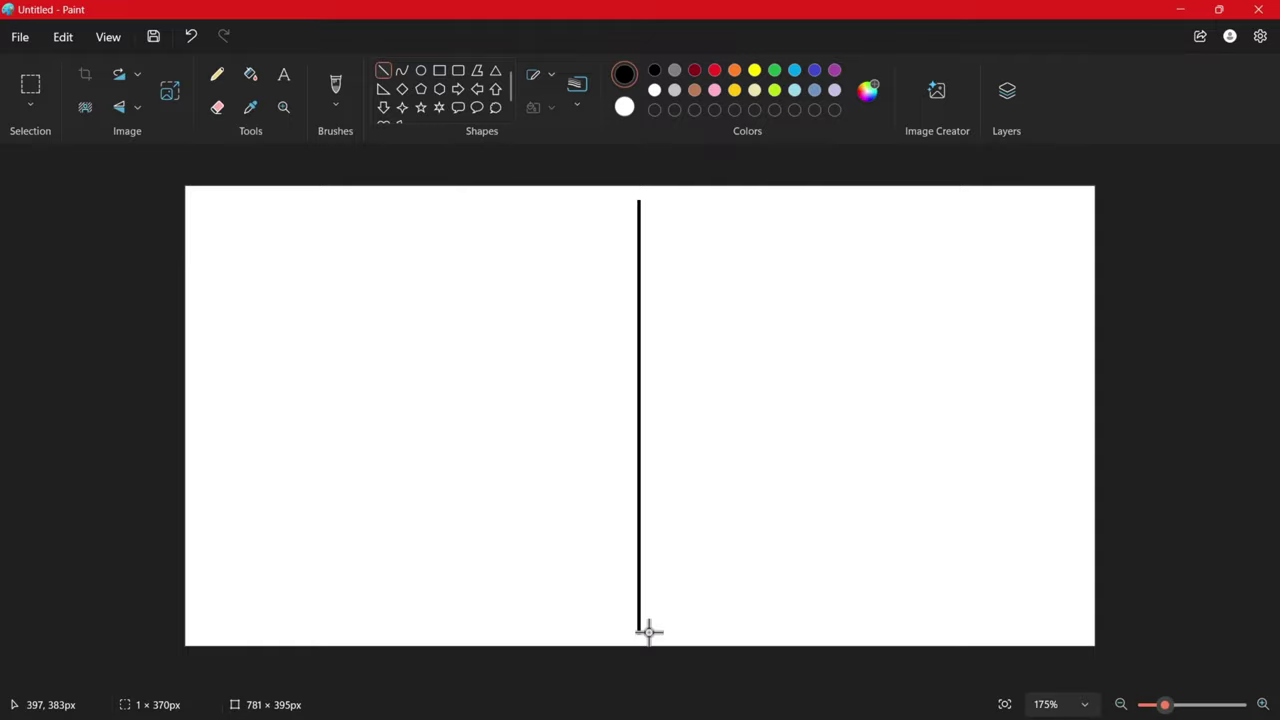
click(668, 543)
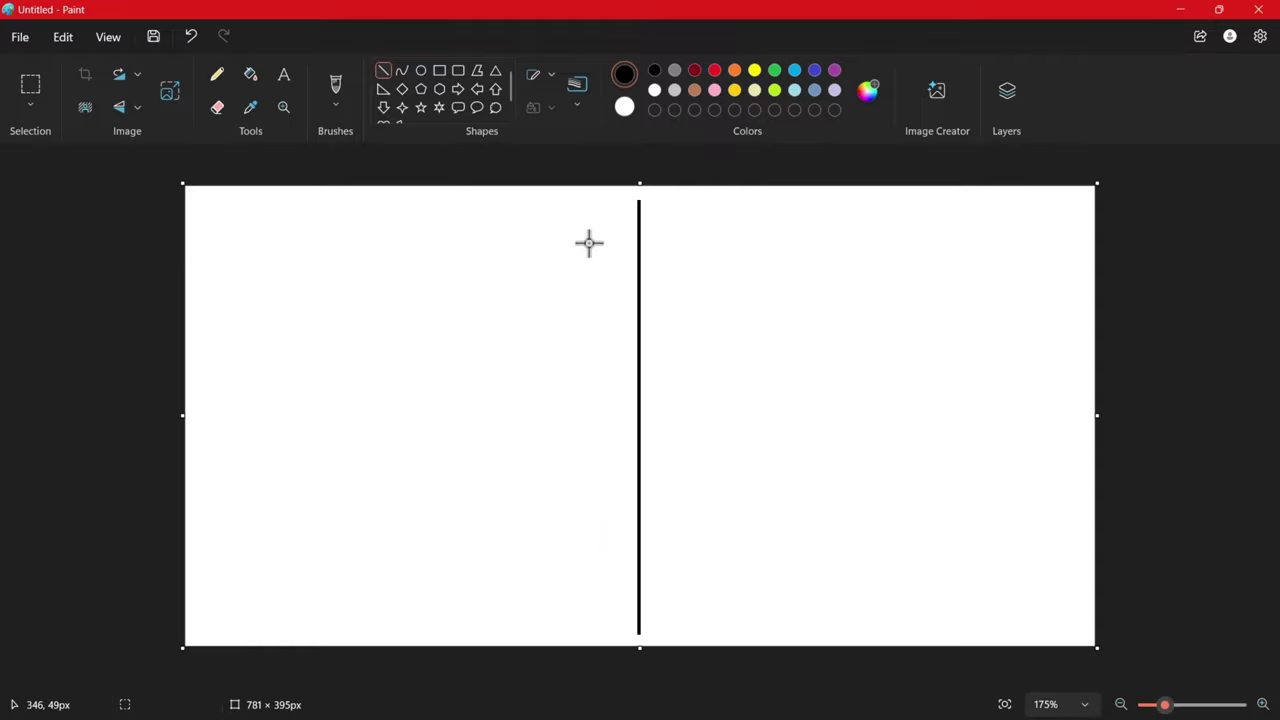
- Draw a tall oval eye about 37 × 151 px just left of the centre line, with a smaller oval pupil inside its lower part
click(420, 70)
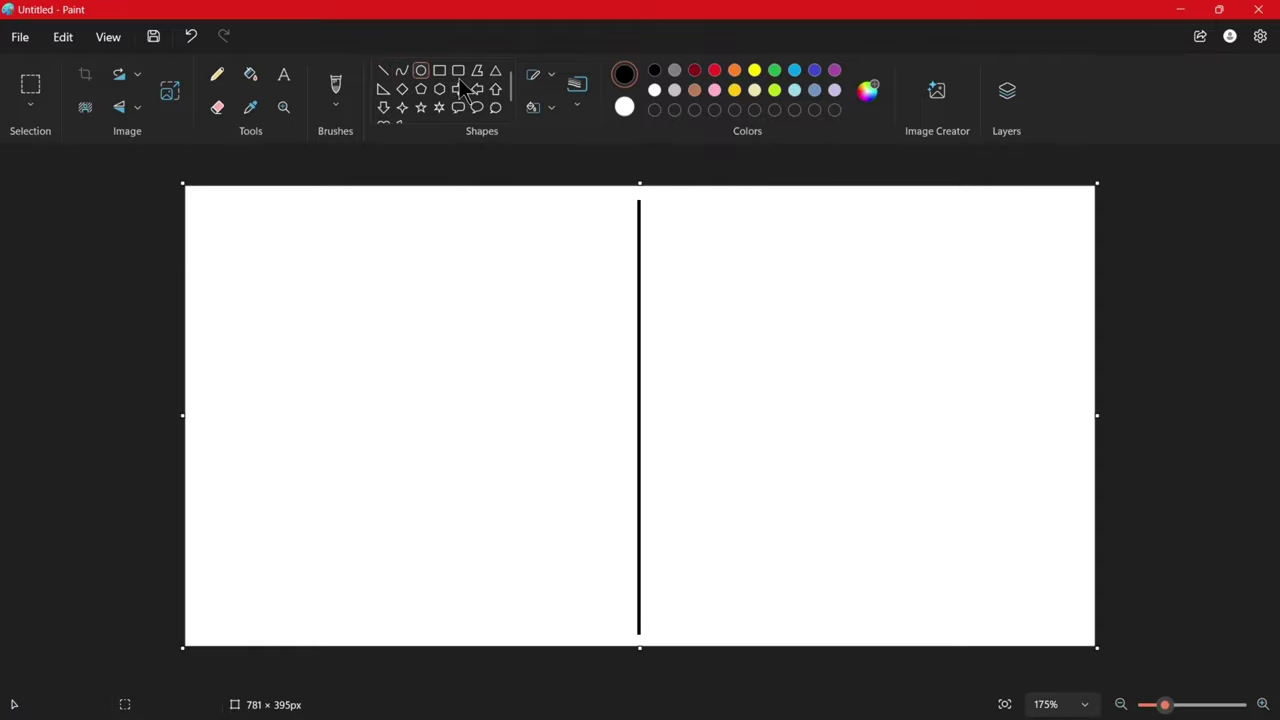
drag(583, 286, 624, 462)
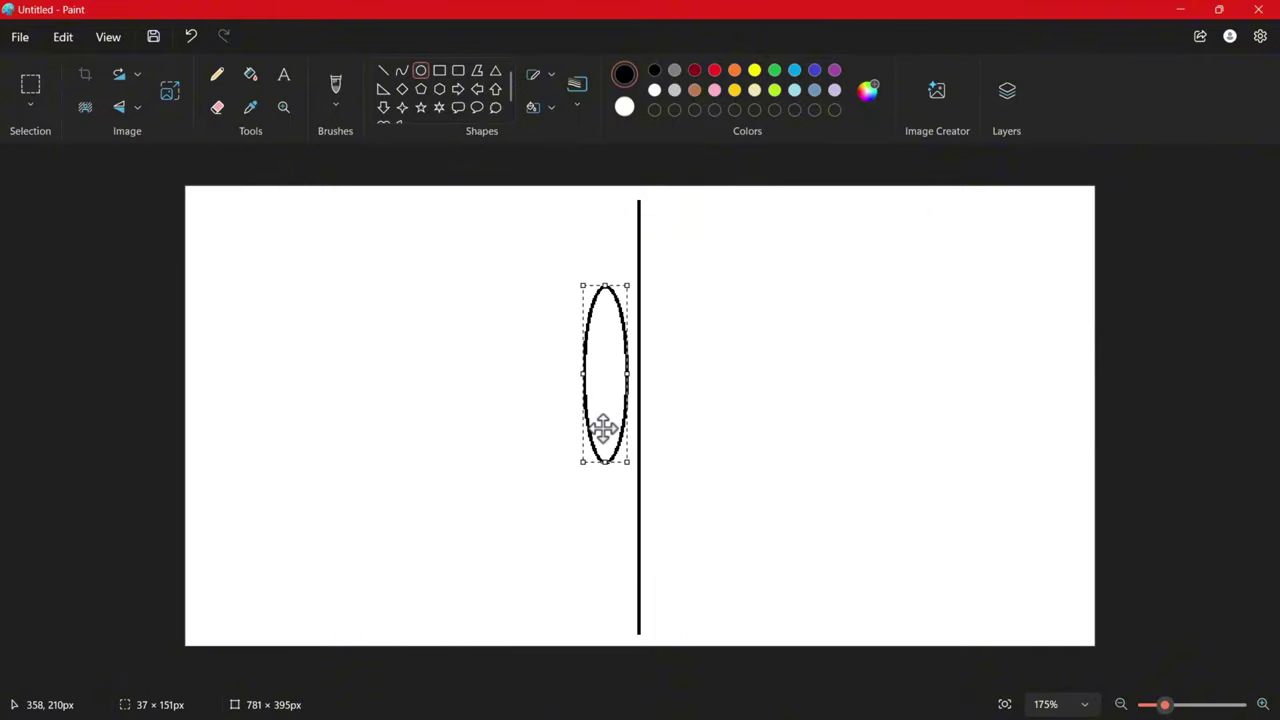
drag(601, 403, 623, 457)
click(666, 386)
click(623, 457)
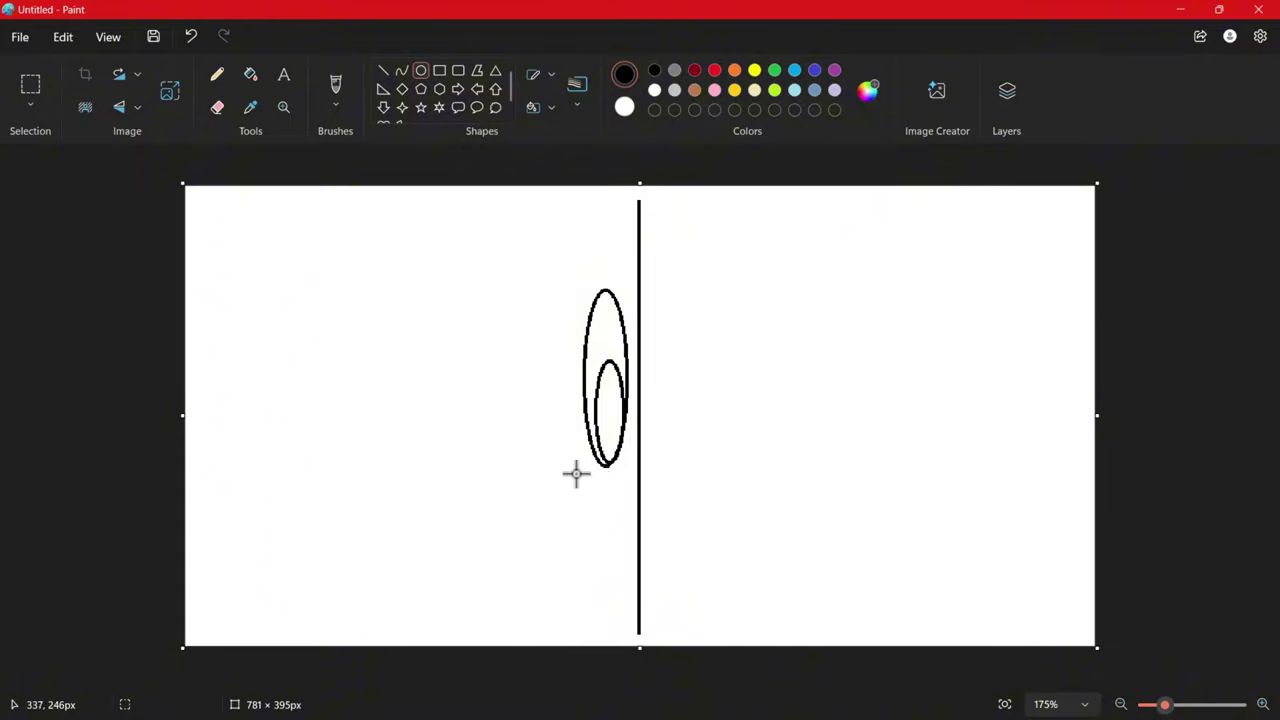
- Draw a shallow upward-arched curve about 148 px wide under the eye, crossing the centre line
click(402, 71)
drag(563, 471, 737, 483)
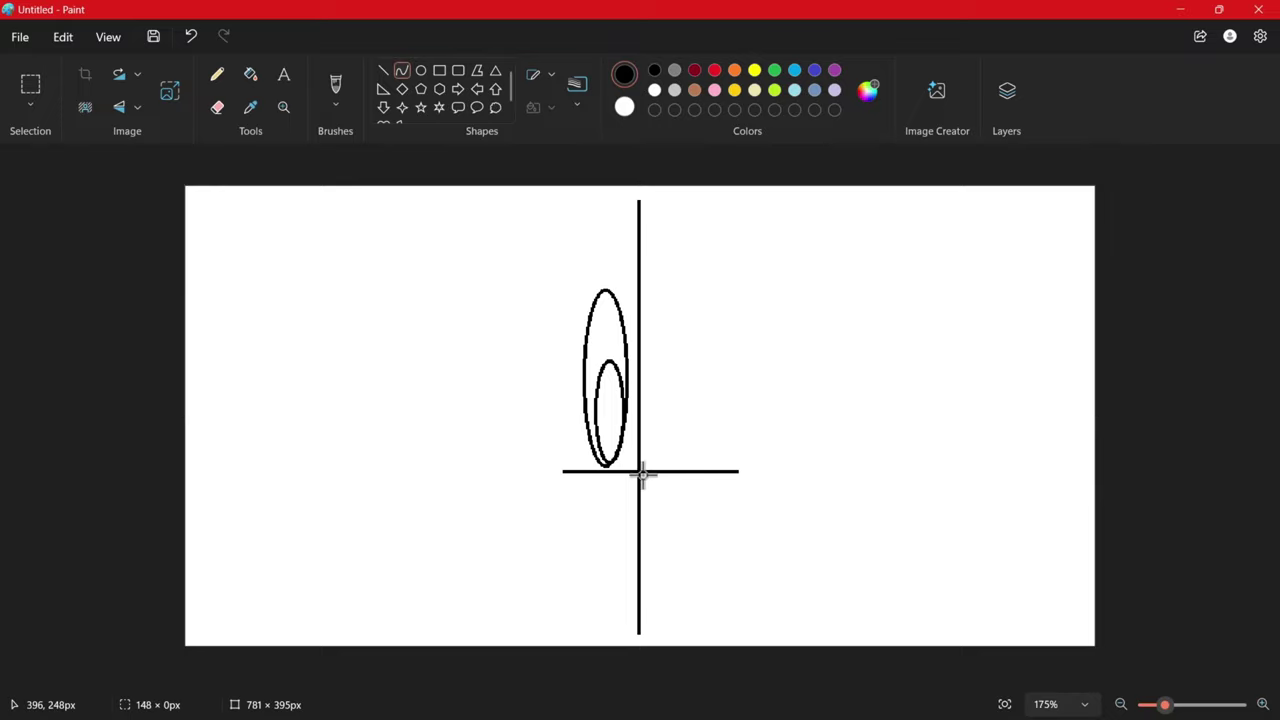
drag(643, 474, 711, 469)
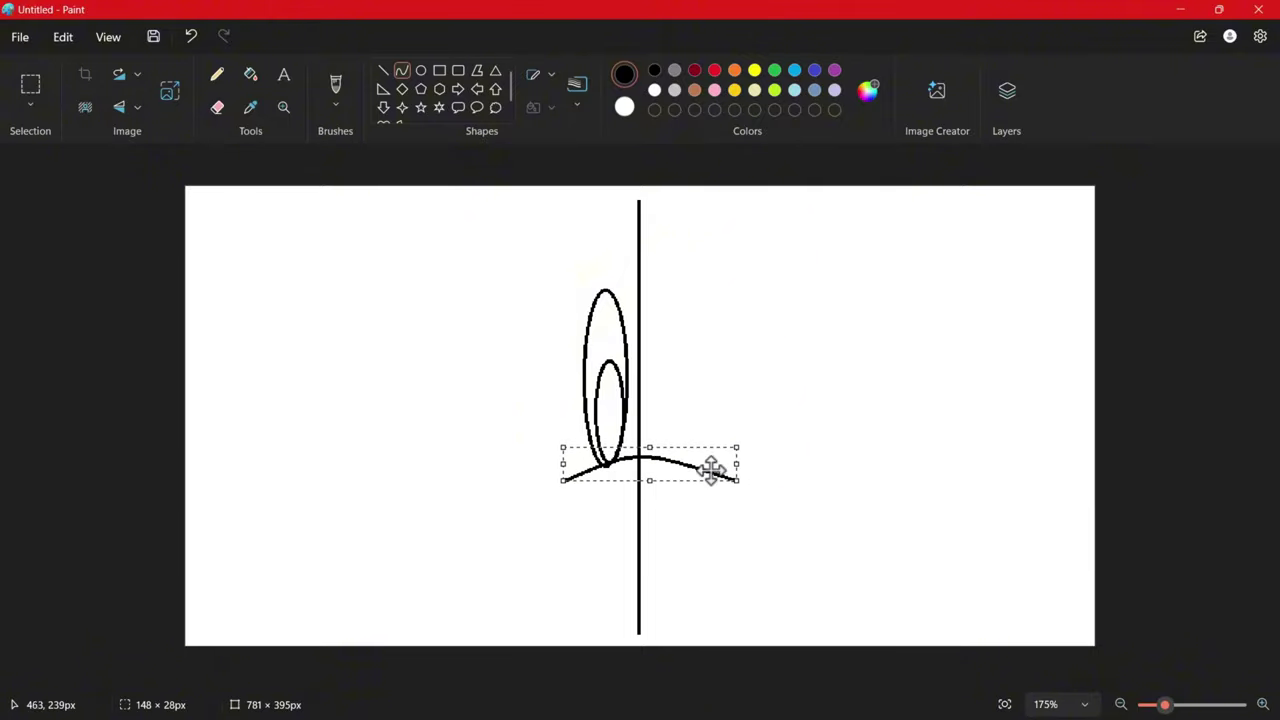
click(772, 494)
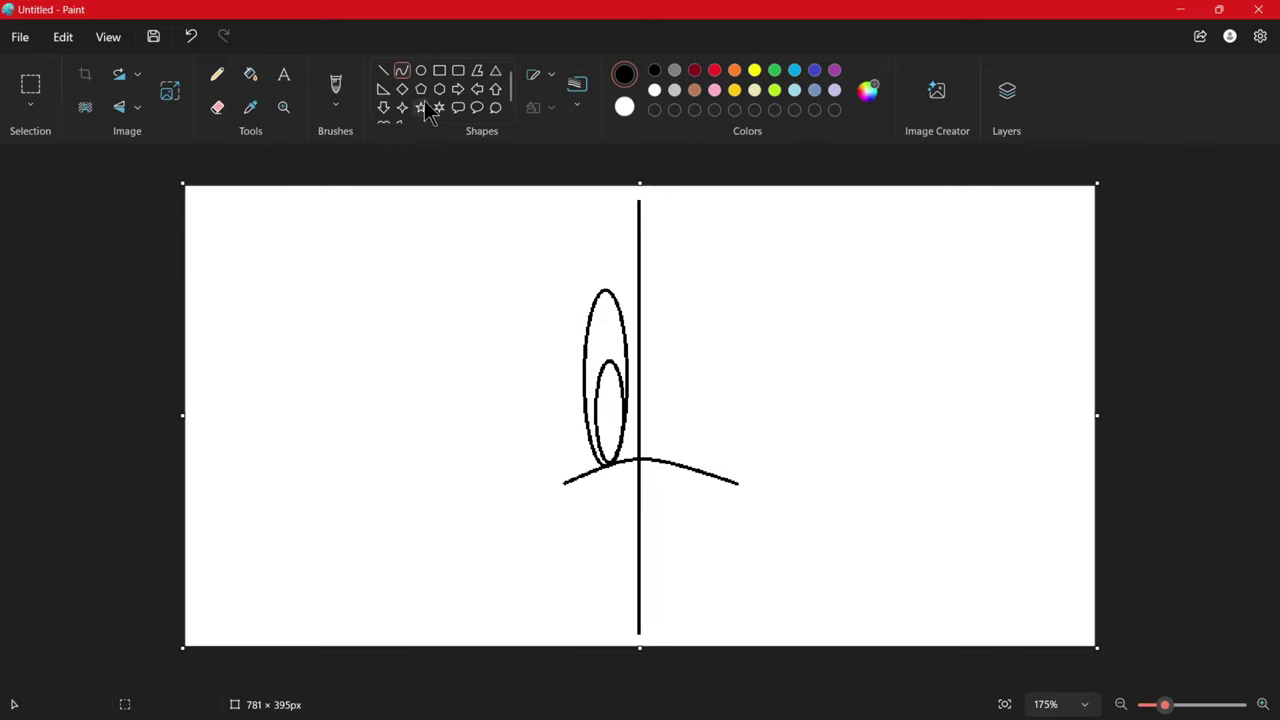
- Draw a flat oval nose about 131 × 27 px centred on the guide line, just below the arched curve
click(421, 70)
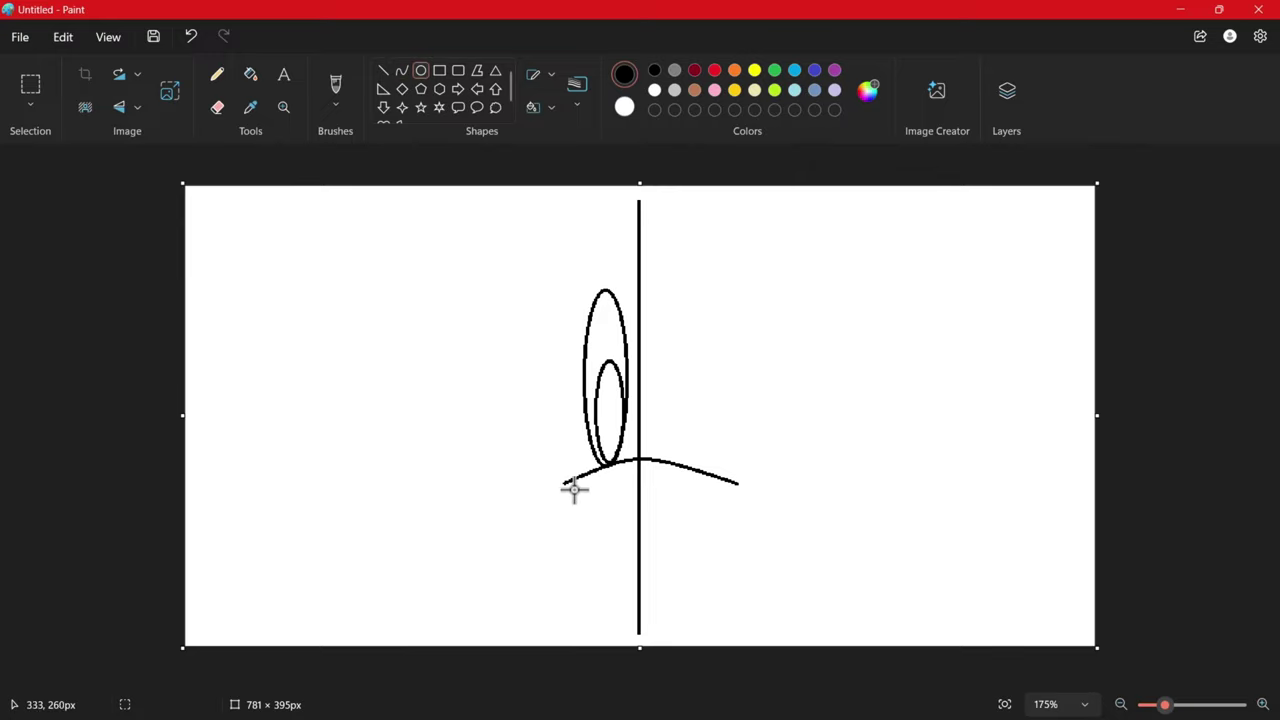
drag(574, 488, 667, 493)
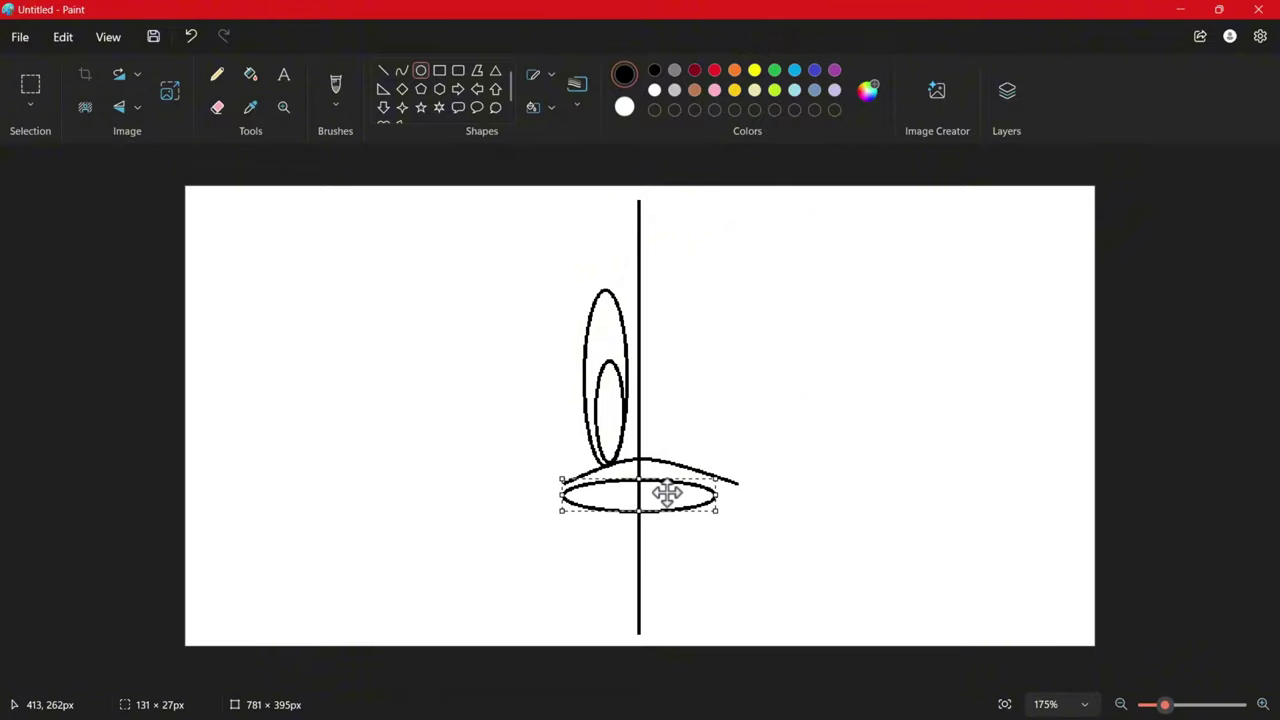
click(877, 475)
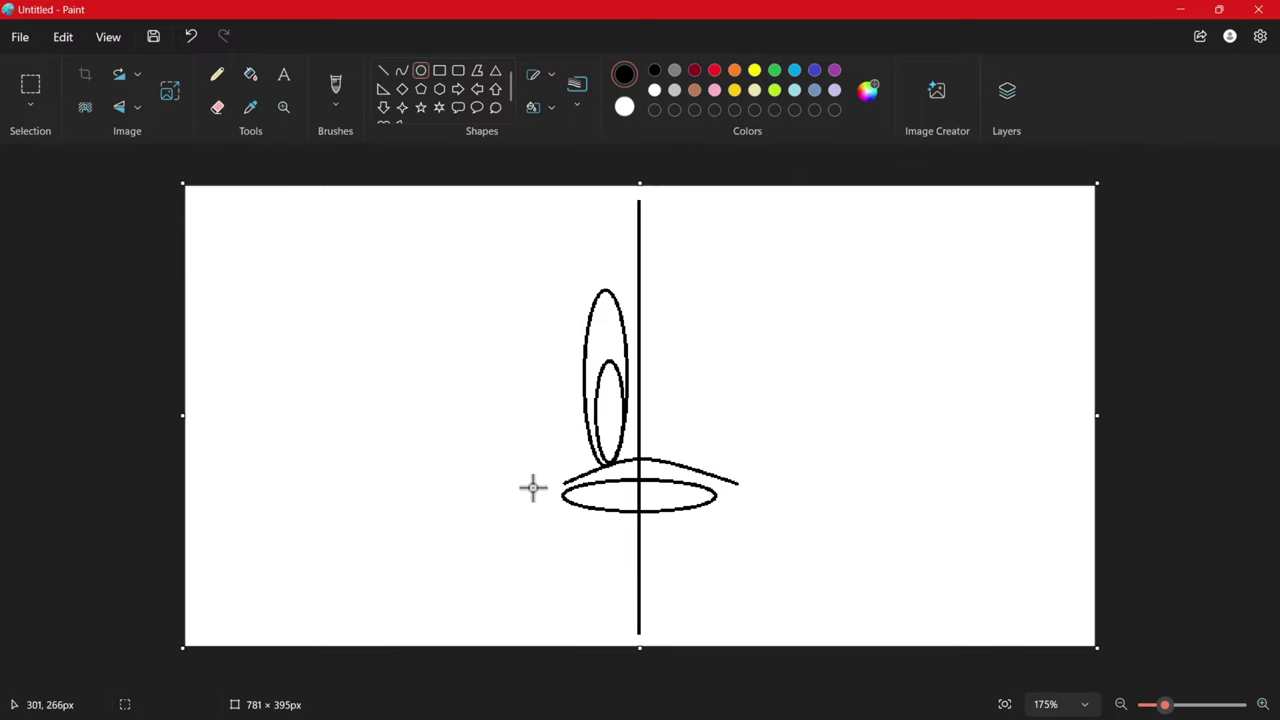
- Draw the left half of the smile as a curve about 95 × 70 px, from the centre line below the nose up to the cheek
click(403, 72)
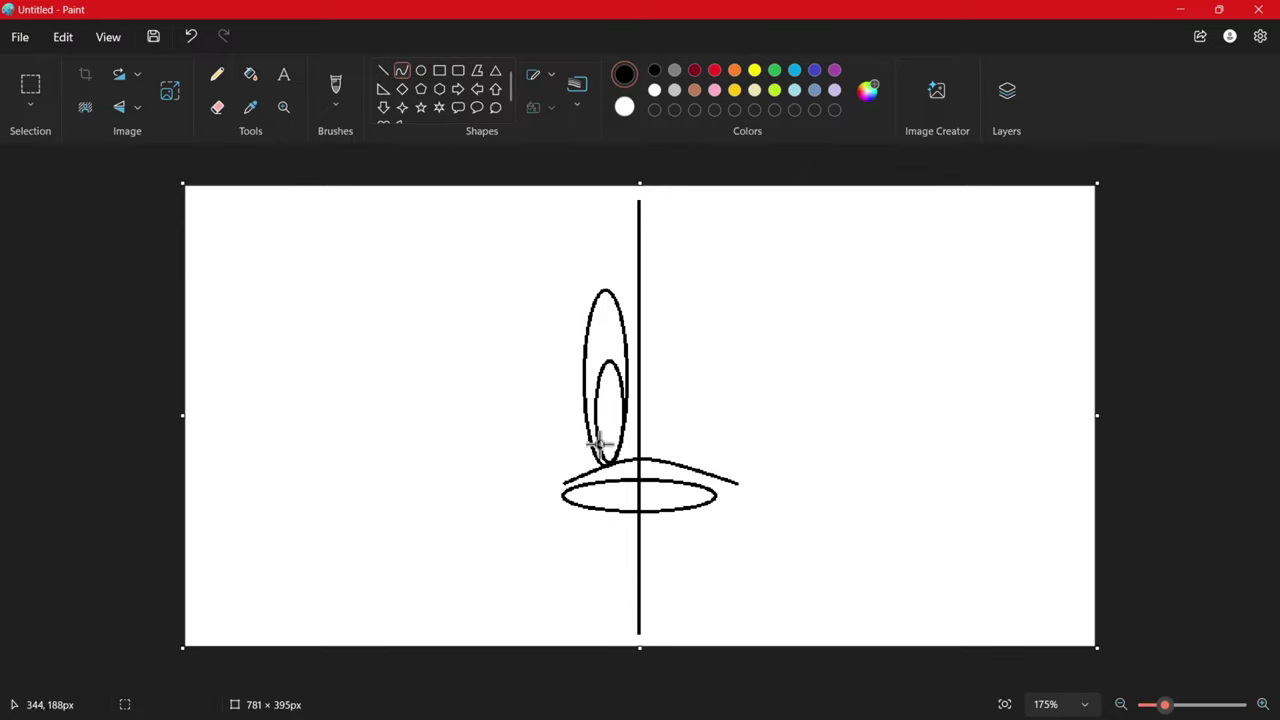
drag(640, 528, 541, 513)
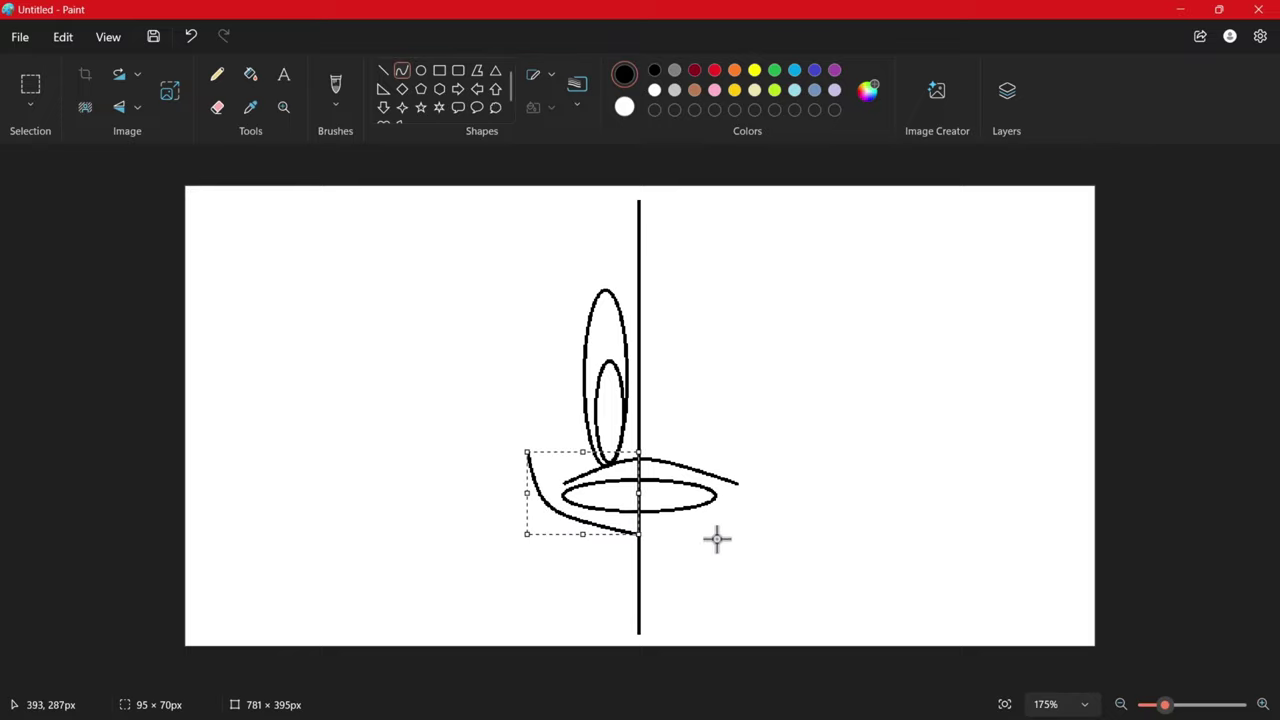
click(733, 540)
- Add a small cheek crease about 26 × 9 px at the smile's end, and an open-mouth curve from the smile down to the centre line
ctrl+scroll(577, 523, up, 4)
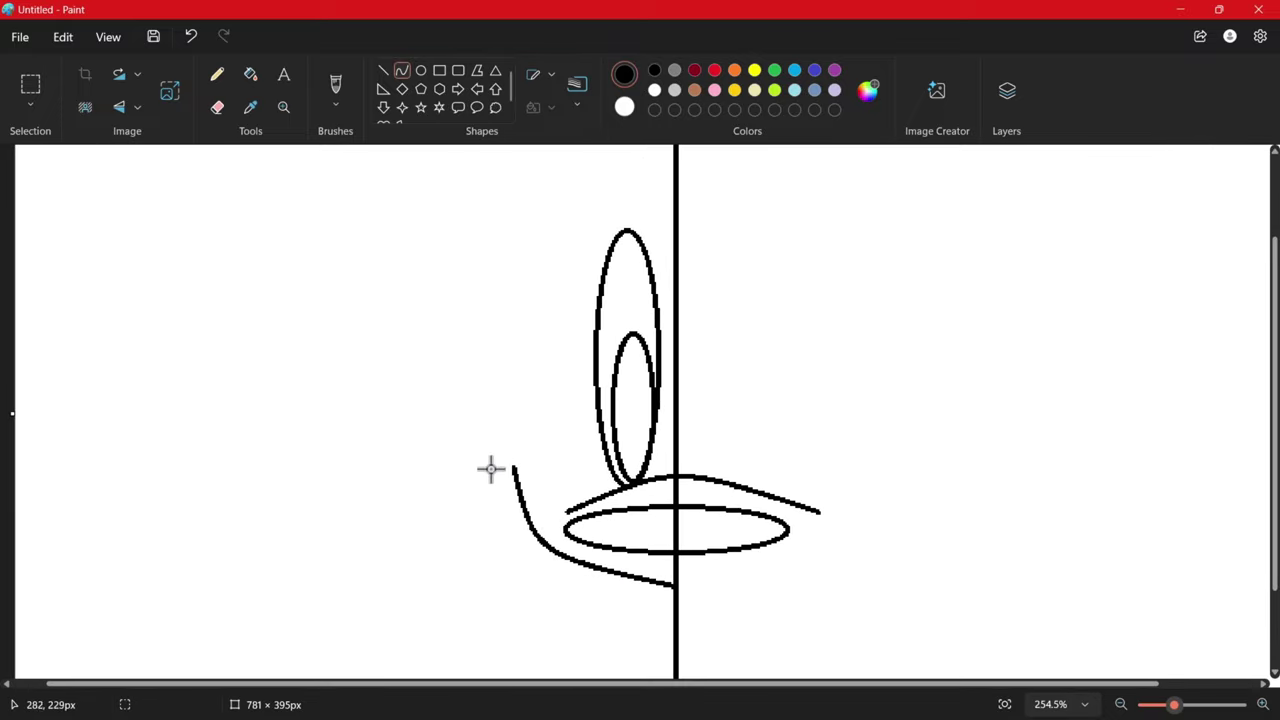
drag(489, 469, 517, 473)
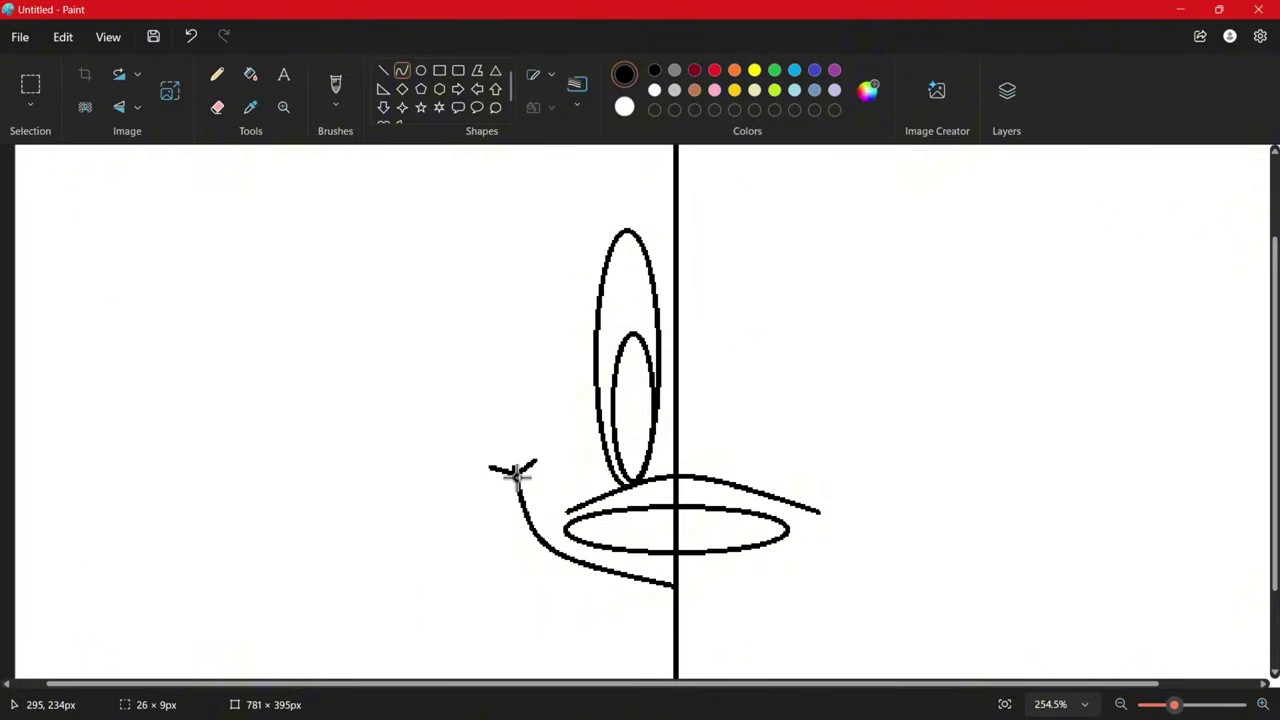
click(516, 474)
drag(613, 470, 605, 464)
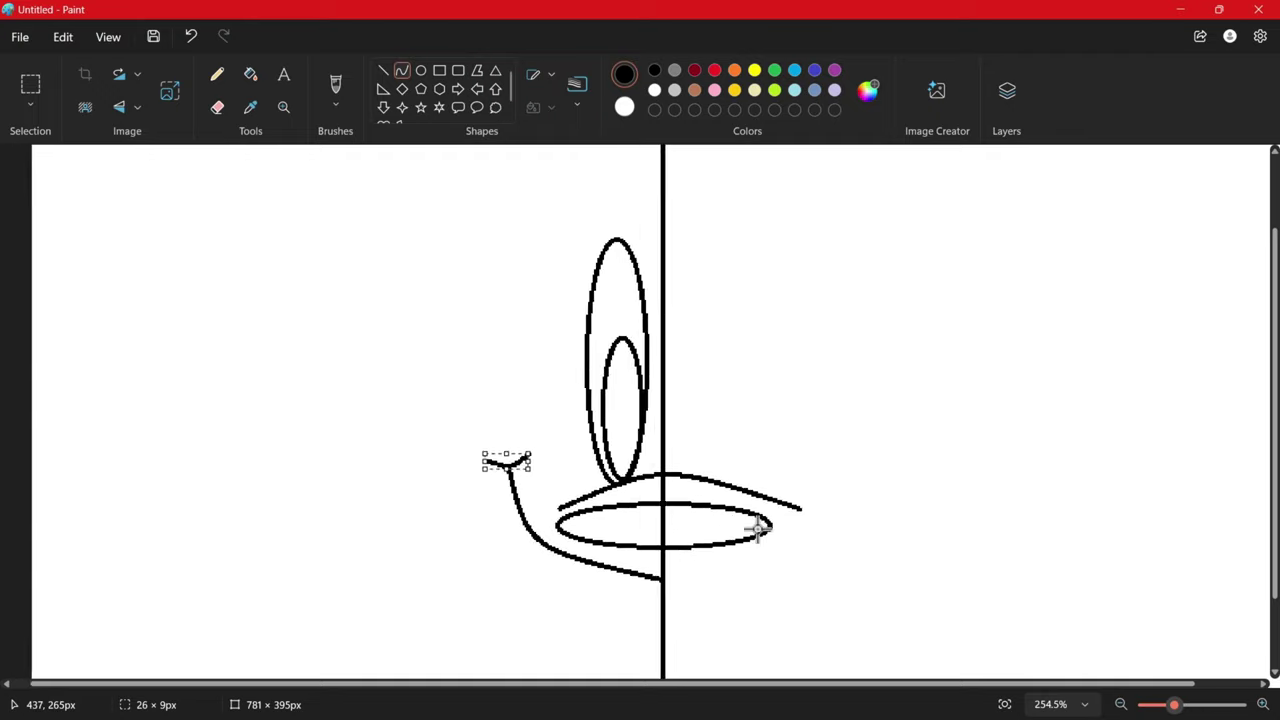
ctrl+scroll(757, 528, down, 3)
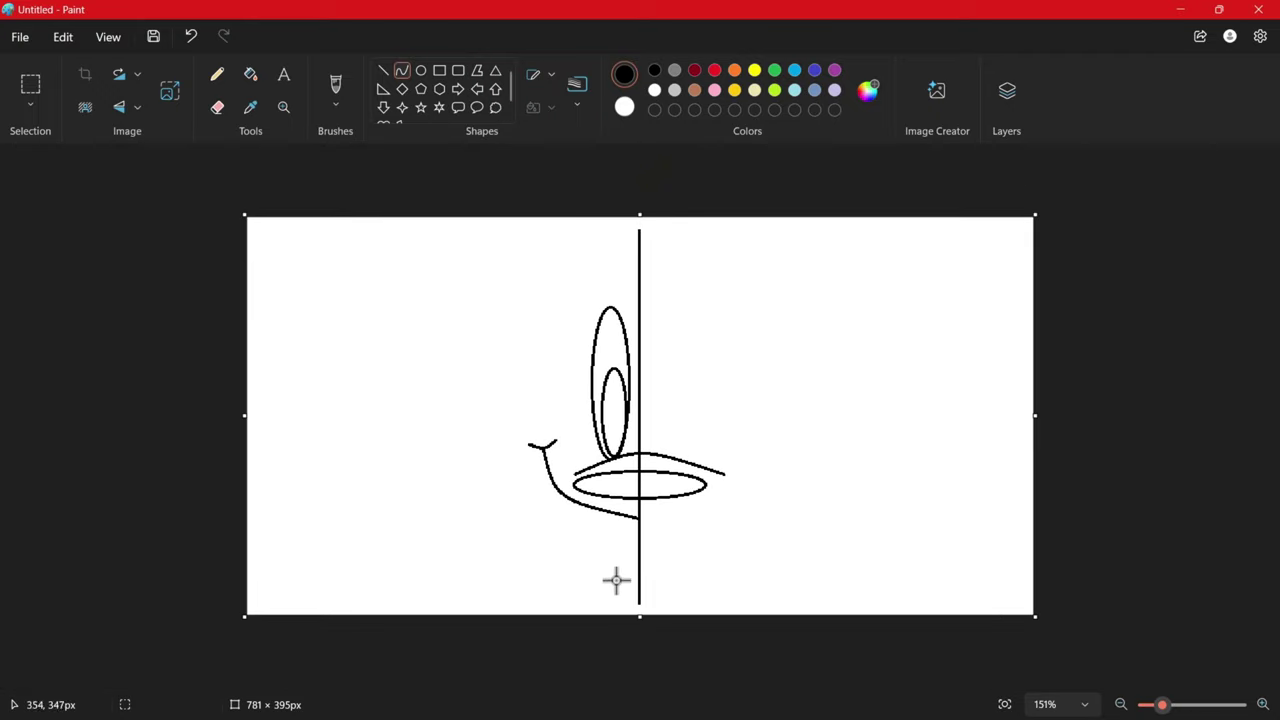
mouse_move(614, 511)
mouse_down()
mouse_move(639, 580)
mouse_move(626, 566)
mouse_up()
scroll(754, 560, up, 2)
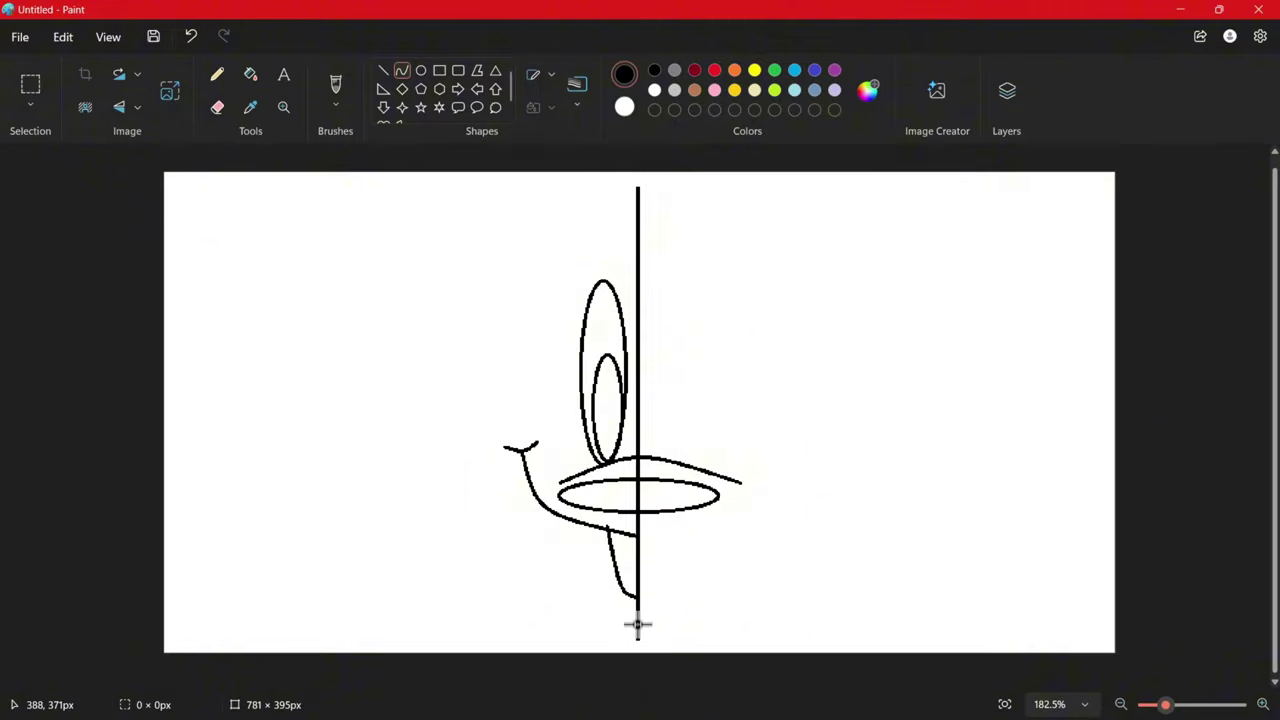
mouse_move(637, 625)
mouse_down()
mouse_move(469, 454)
mouse_move(490, 421)
mouse_move(486, 457)
mouse_move(529, 520)
mouse_move(514, 531)
mouse_move(509, 513)
mouse_move(449, 569)
mouse_move(600, 631)
mouse_move(589, 637)
mouse_move(616, 630)
mouse_up()
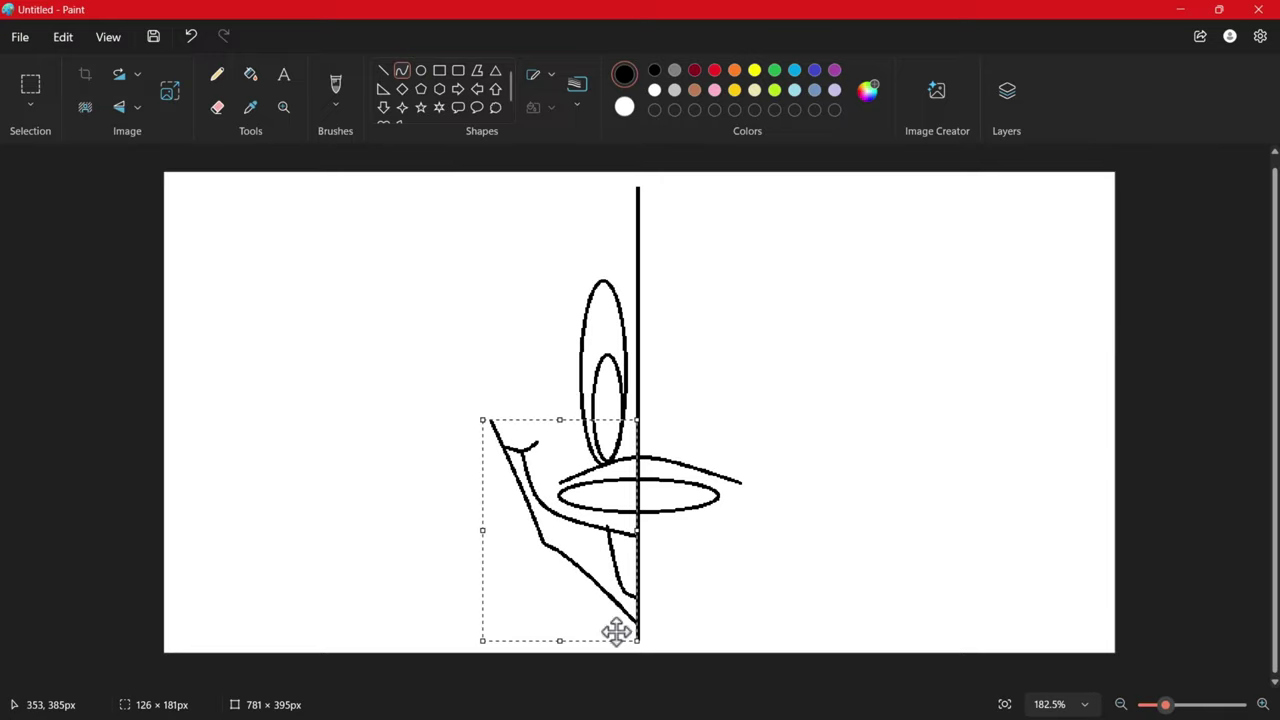
key(ctrl+z)
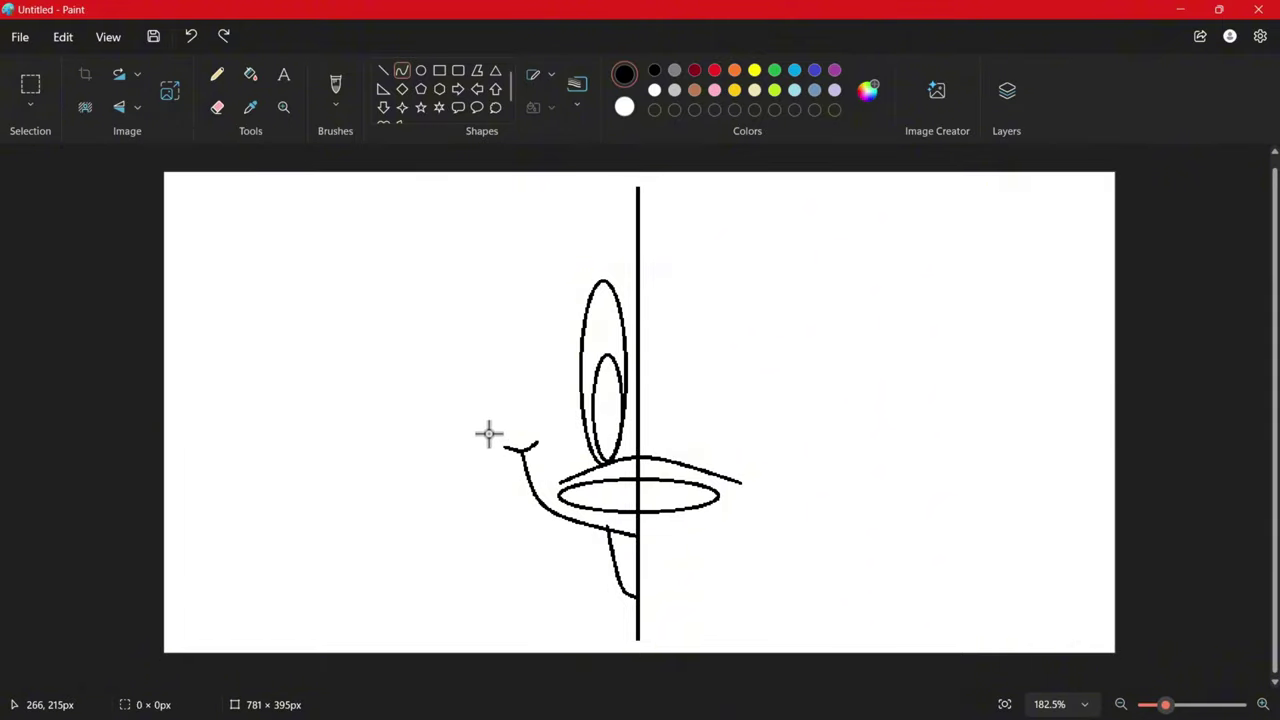
- Draw the jaw as an outward-bulging curve about 135 × 186 px from beside the cheek crease down to the centre line's lower end
drag(489, 433, 637, 626)
drag(499, 474, 472, 553)
click(817, 391)
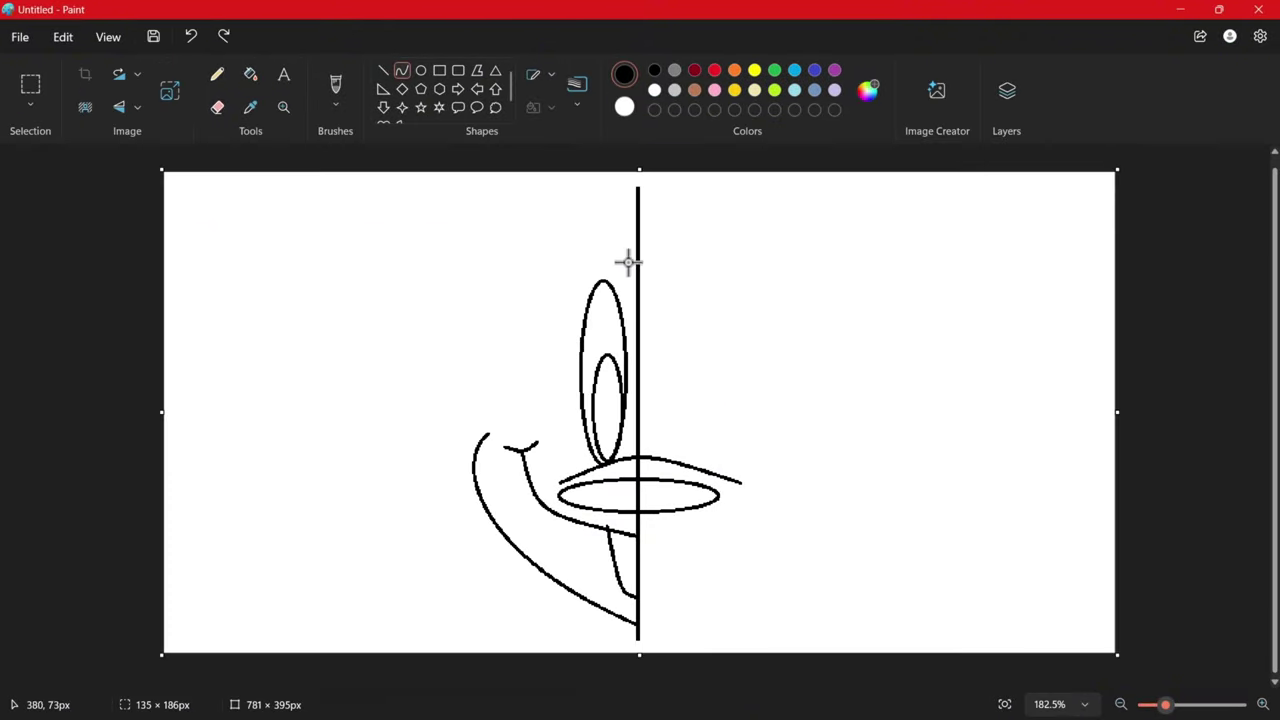
- Draw the inner face outline as a rounded curve from the centre line above the eye down to the upper end of the jaw
drag(639, 251, 487, 432)
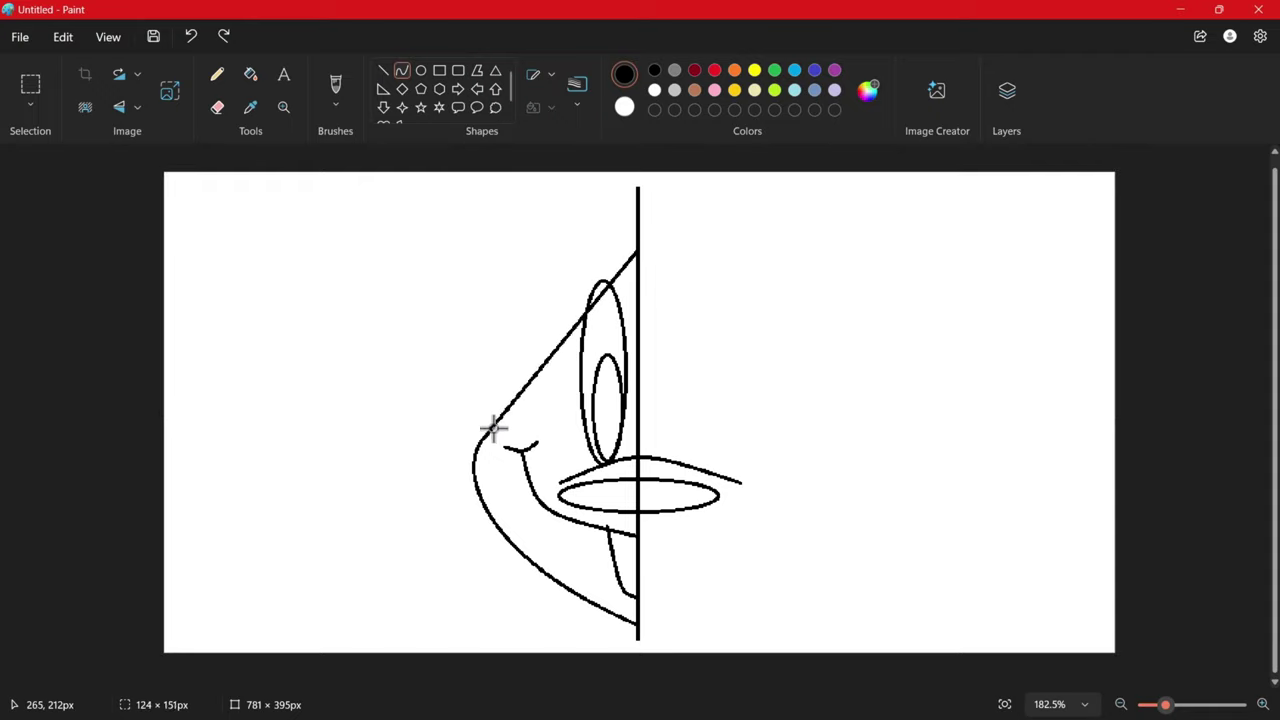
drag(628, 266, 478, 212)
click(731, 223)
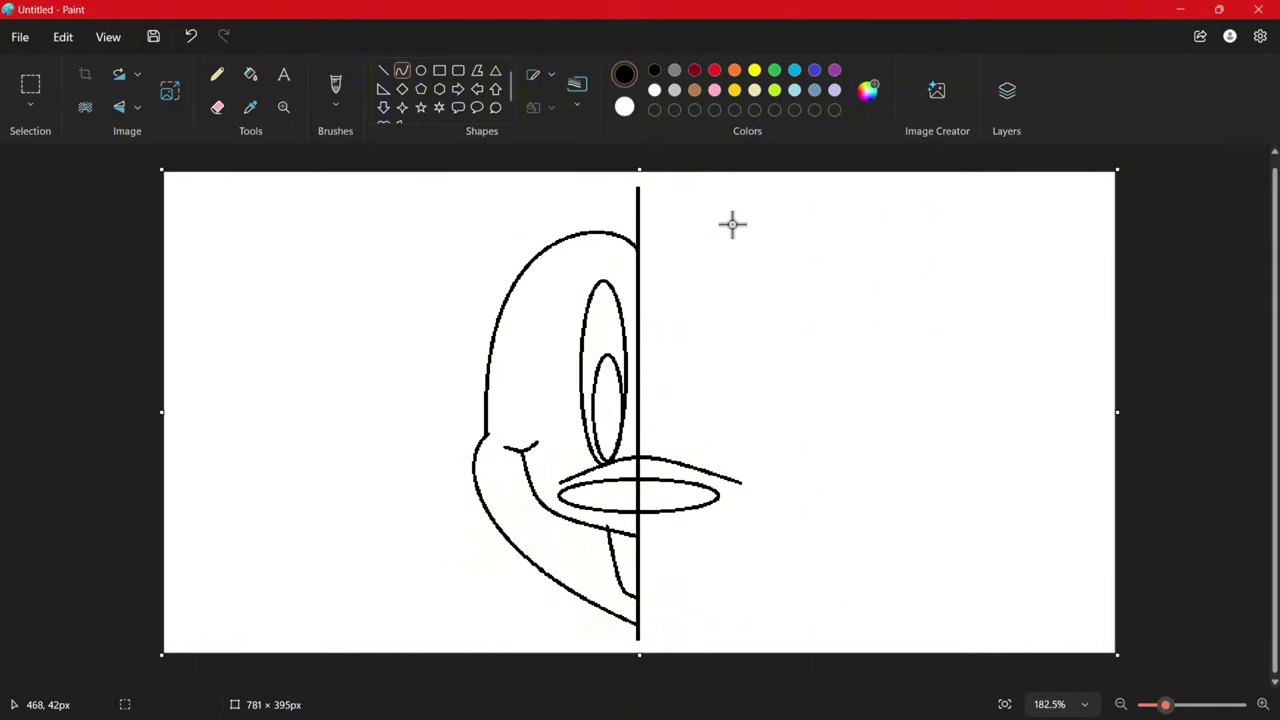
- Draw the outer head outline as a wide bulging curve from the upper end of the centre line to the side of the jaw
drag(637, 193, 474, 460)
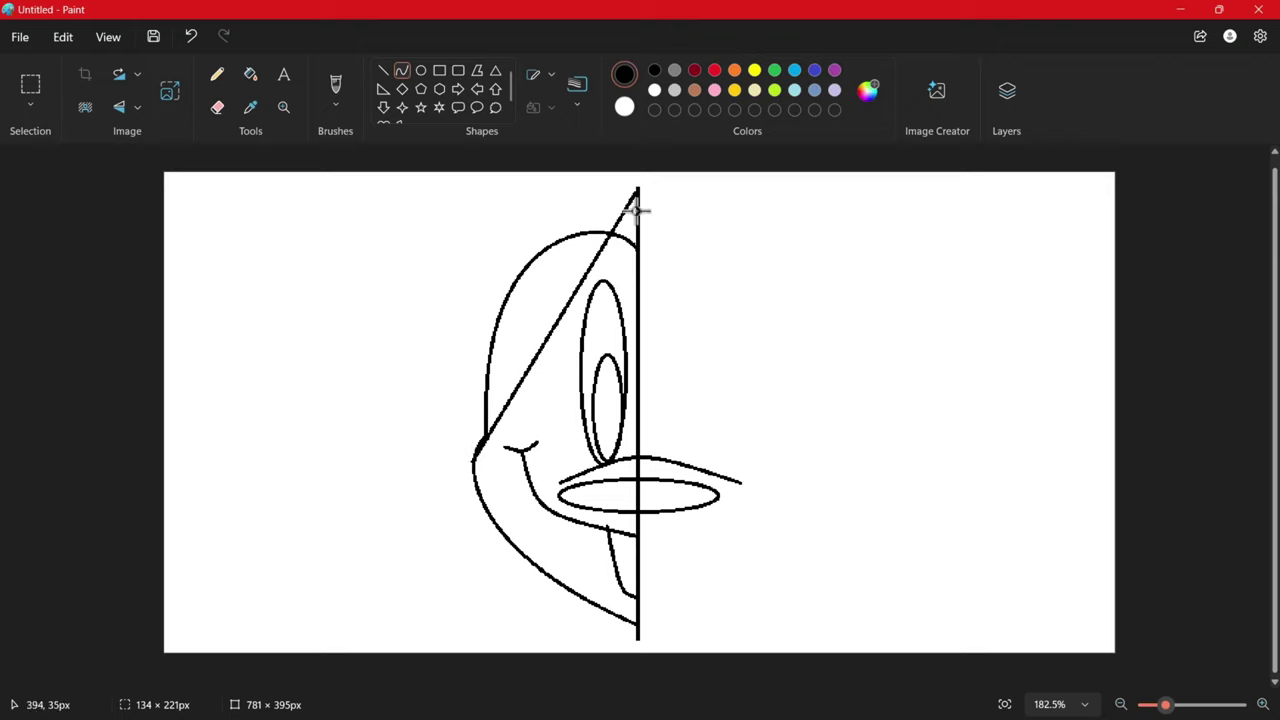
drag(637, 208, 260, 166)
click(771, 294)
- Enlarge the canvas to 869 × 475 px by extending it upward and to the left of the drawing
scroll(774, 294, down, 1)
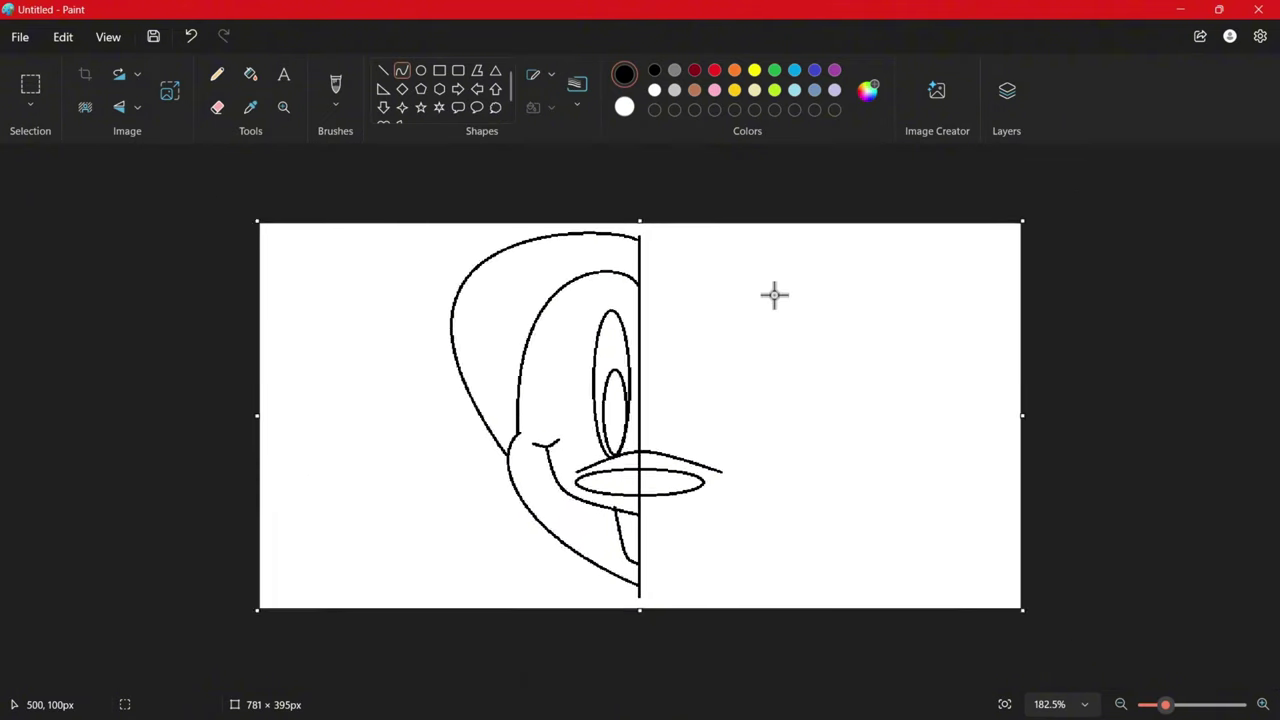
scroll(774, 294, down, 1)
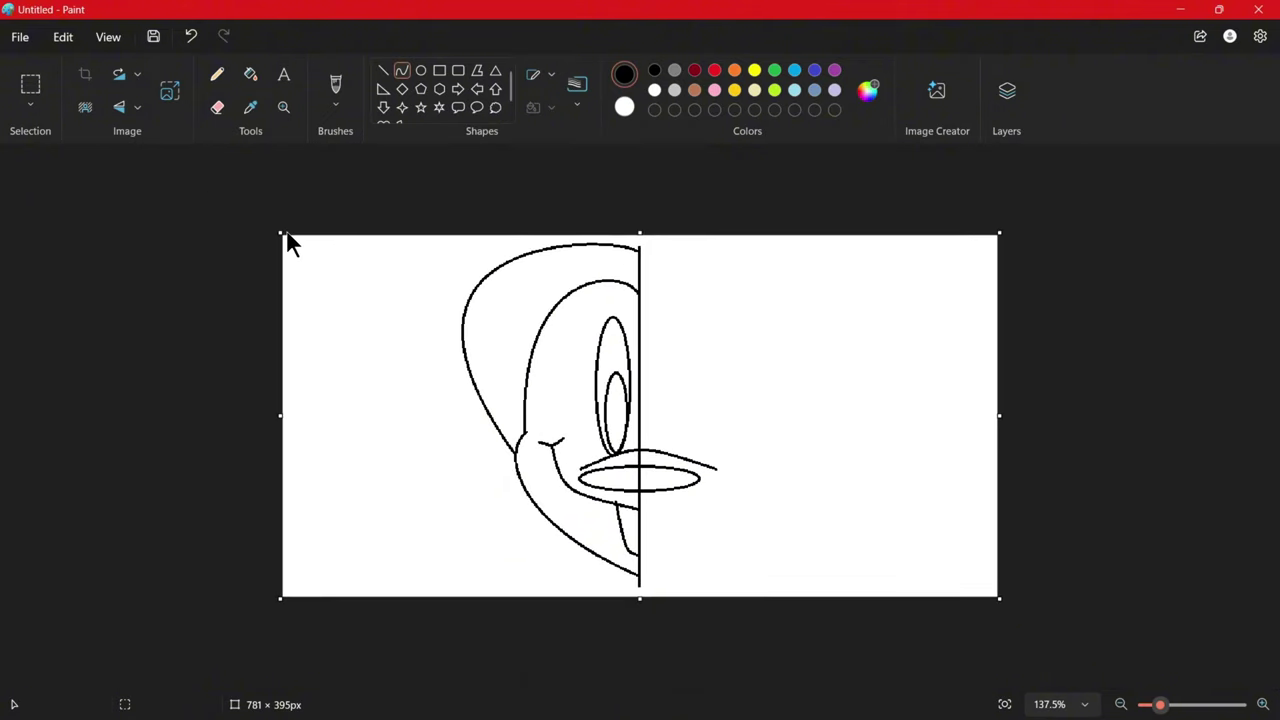
drag(281, 234, 200, 156)
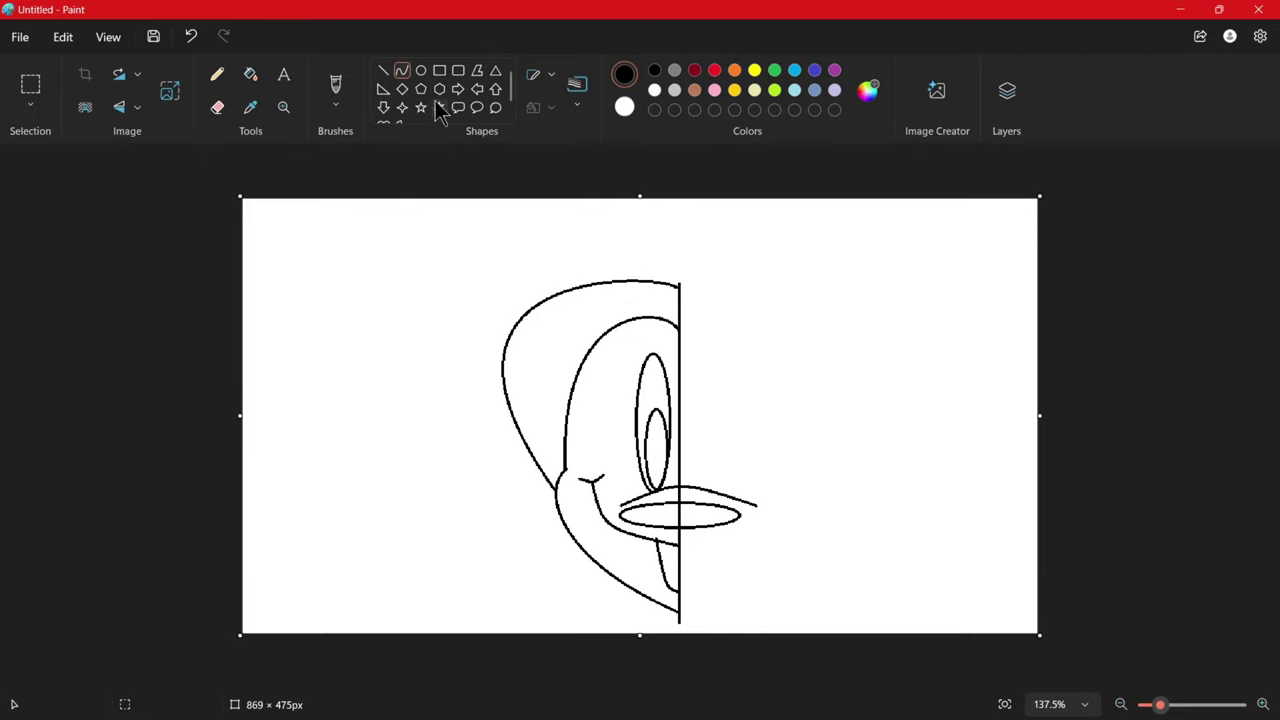
- Draw a circular ear about 179 × 179 px and place it against the upper left of the head outline
click(421, 71)
drag(374, 229, 558, 392)
drag(494, 323, 468, 311)
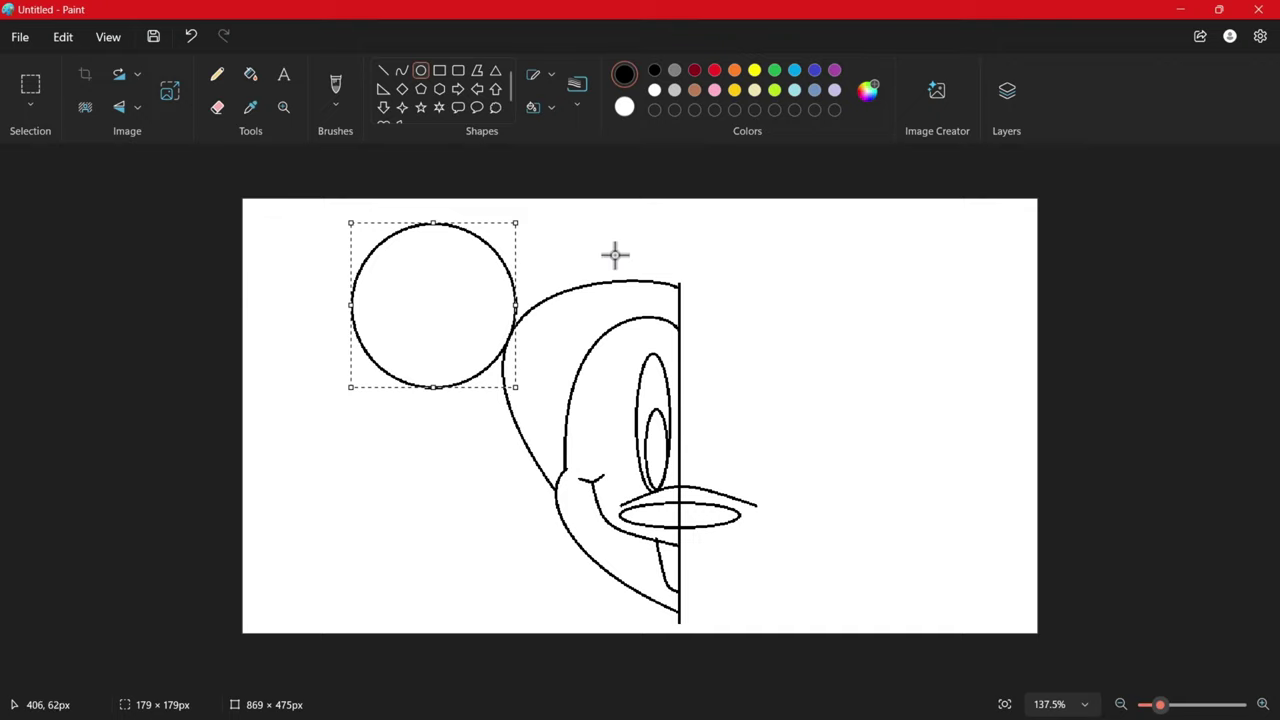
click(737, 349)
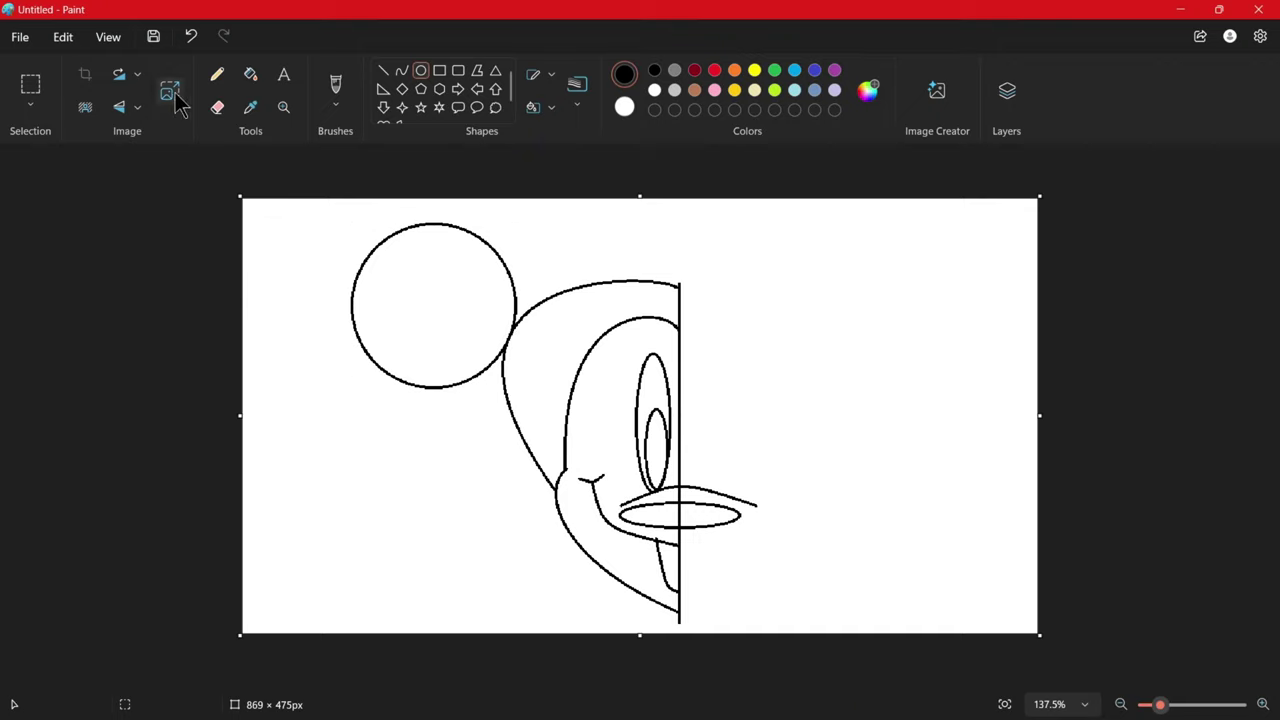
- Select the left half of the drawing up to the centre line, about 368 × 467 px, then copy and paste it
click(30, 90)
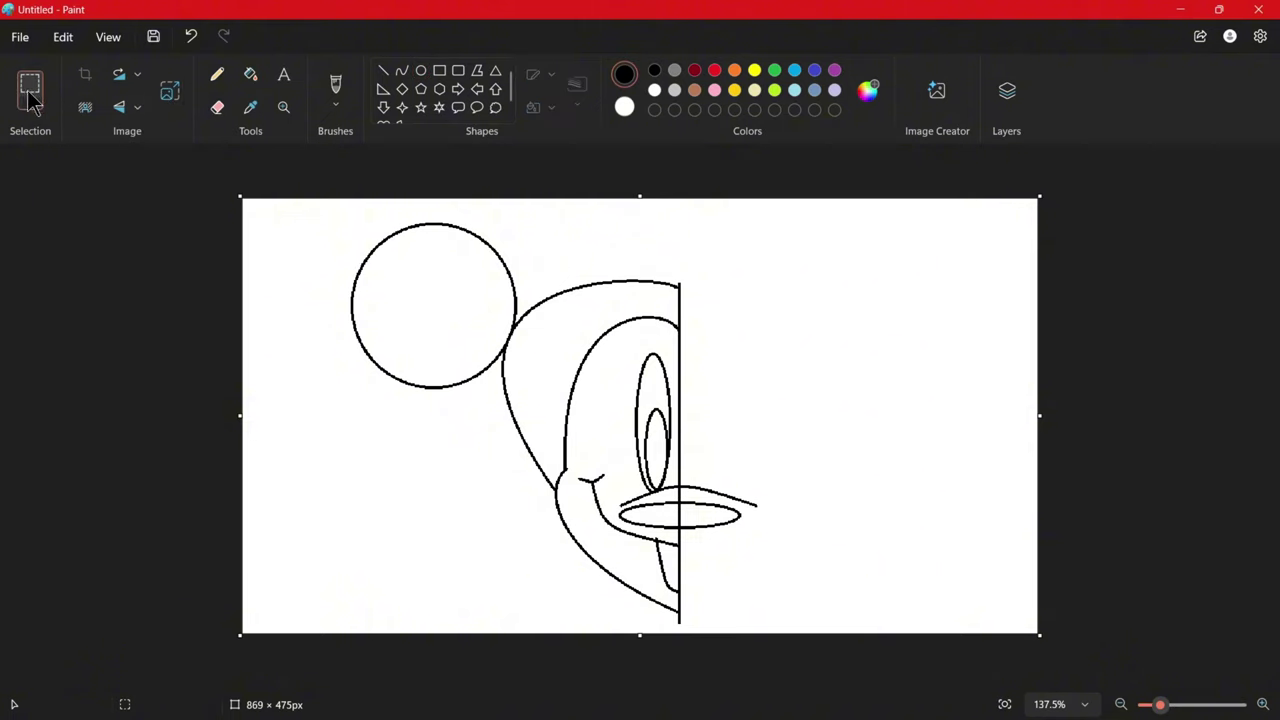
drag(341, 202, 676, 630)
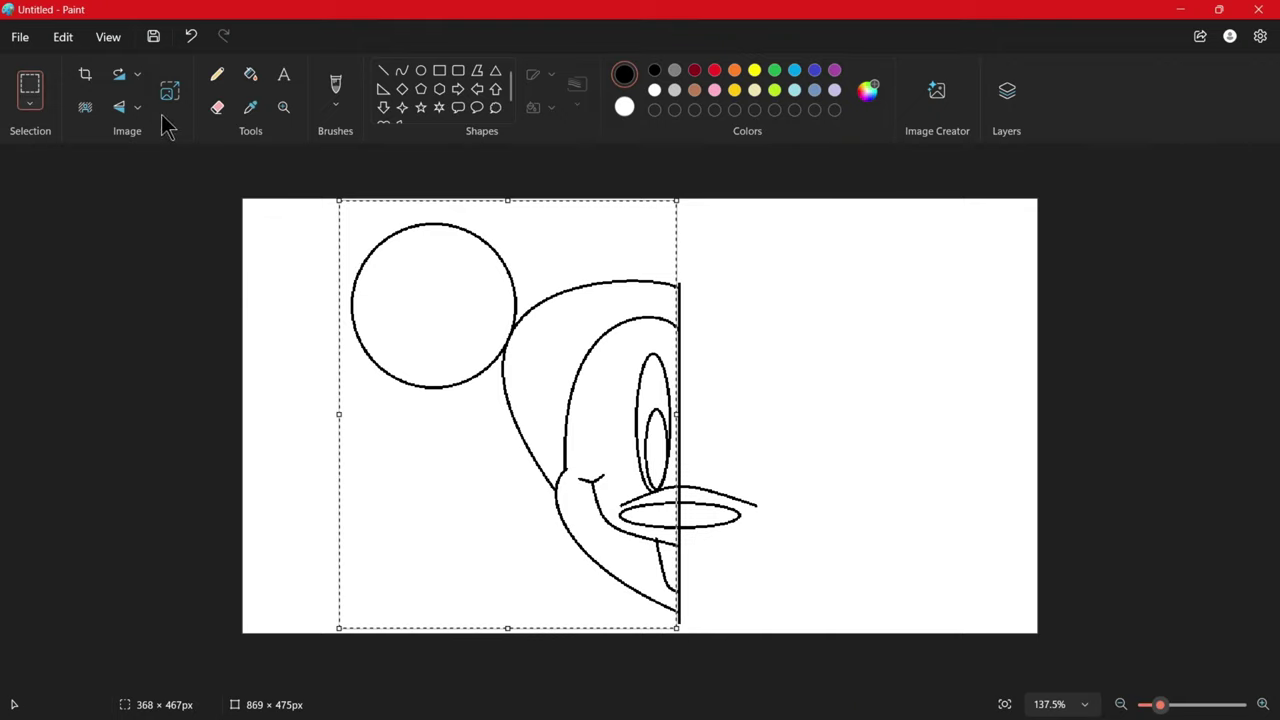
click(63, 37)
click(94, 90)
click(63, 37)
click(94, 121)
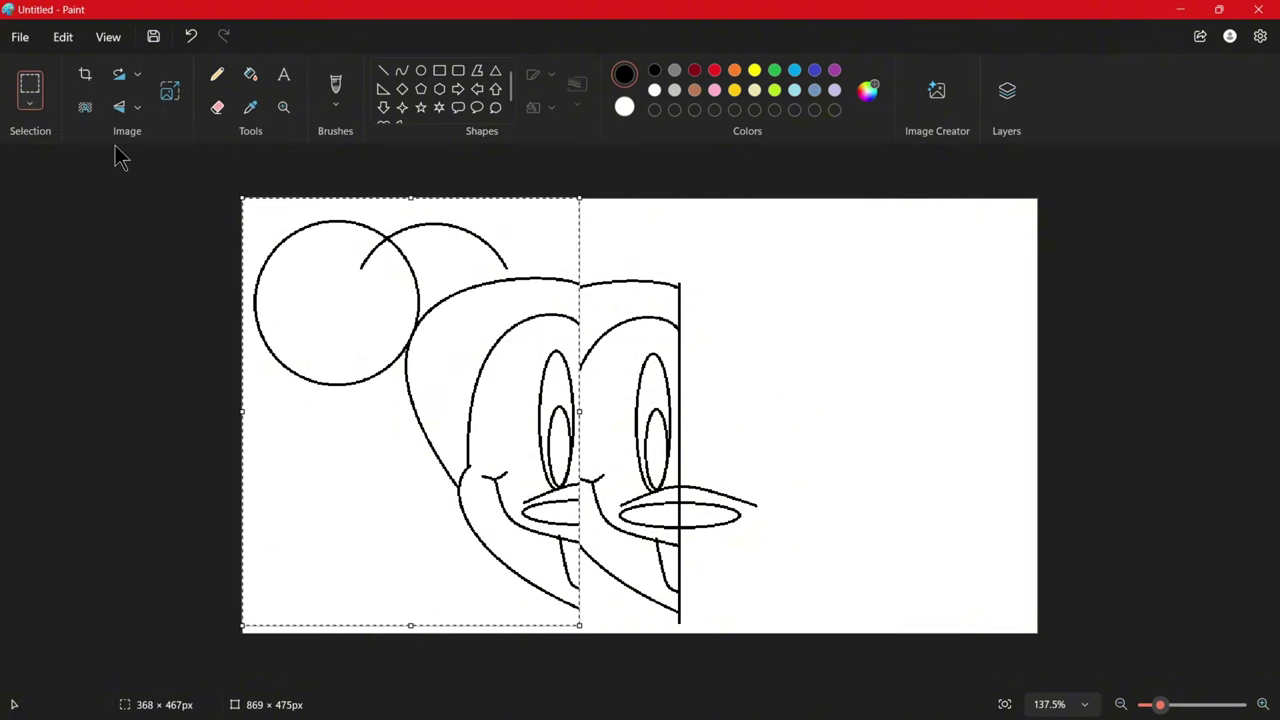
- Flip the pasted half horizontally and place it beside the original half as the face's right side
drag(400, 335, 503, 320)
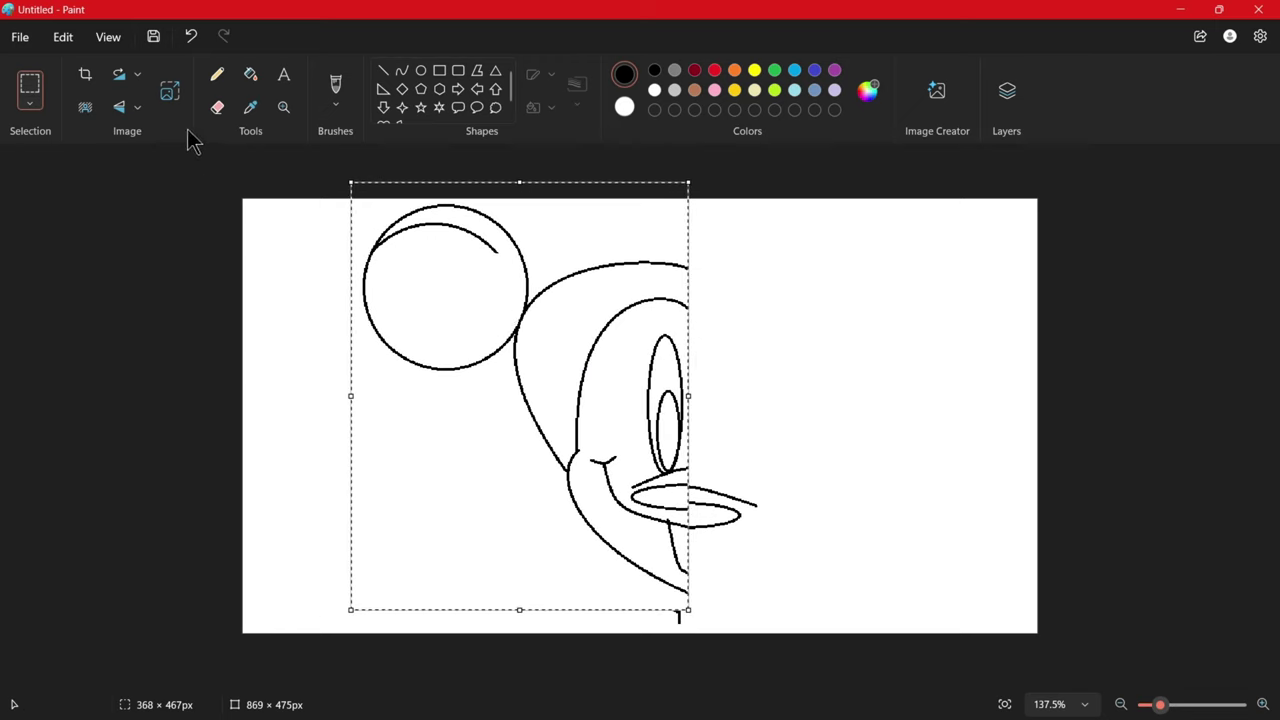
click(137, 108)
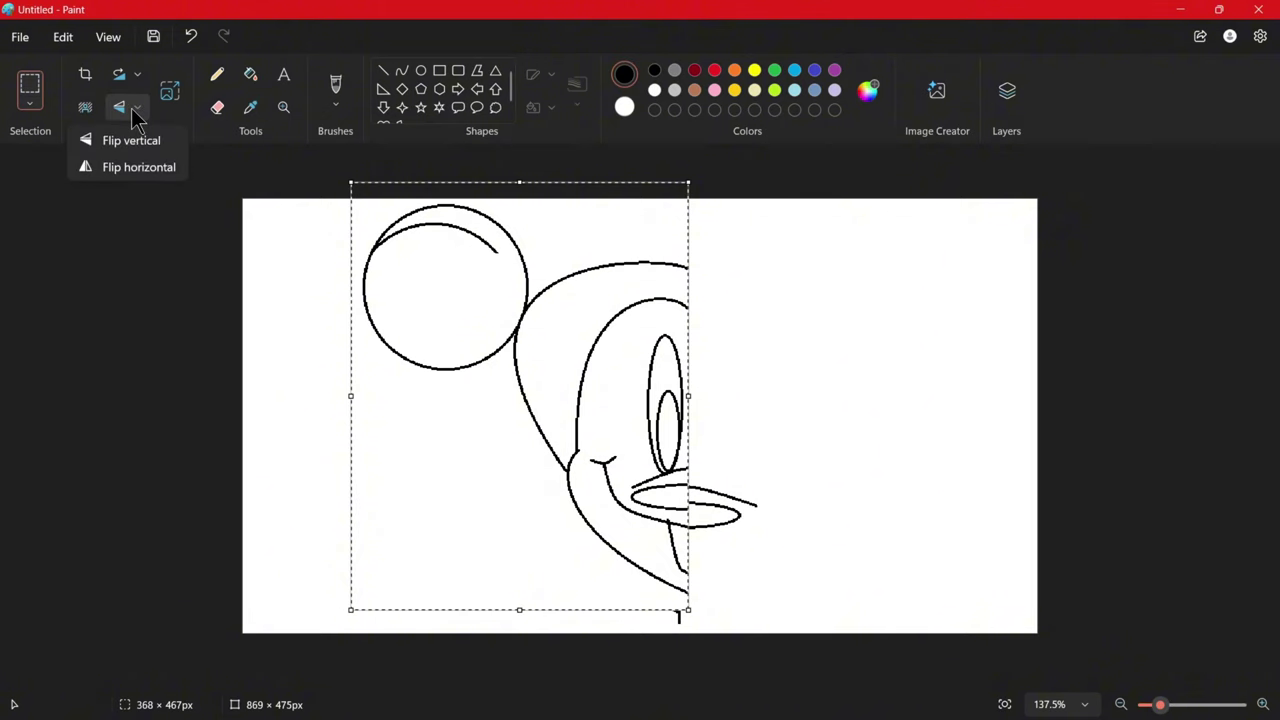
click(138, 167)
drag(427, 355, 744, 371)
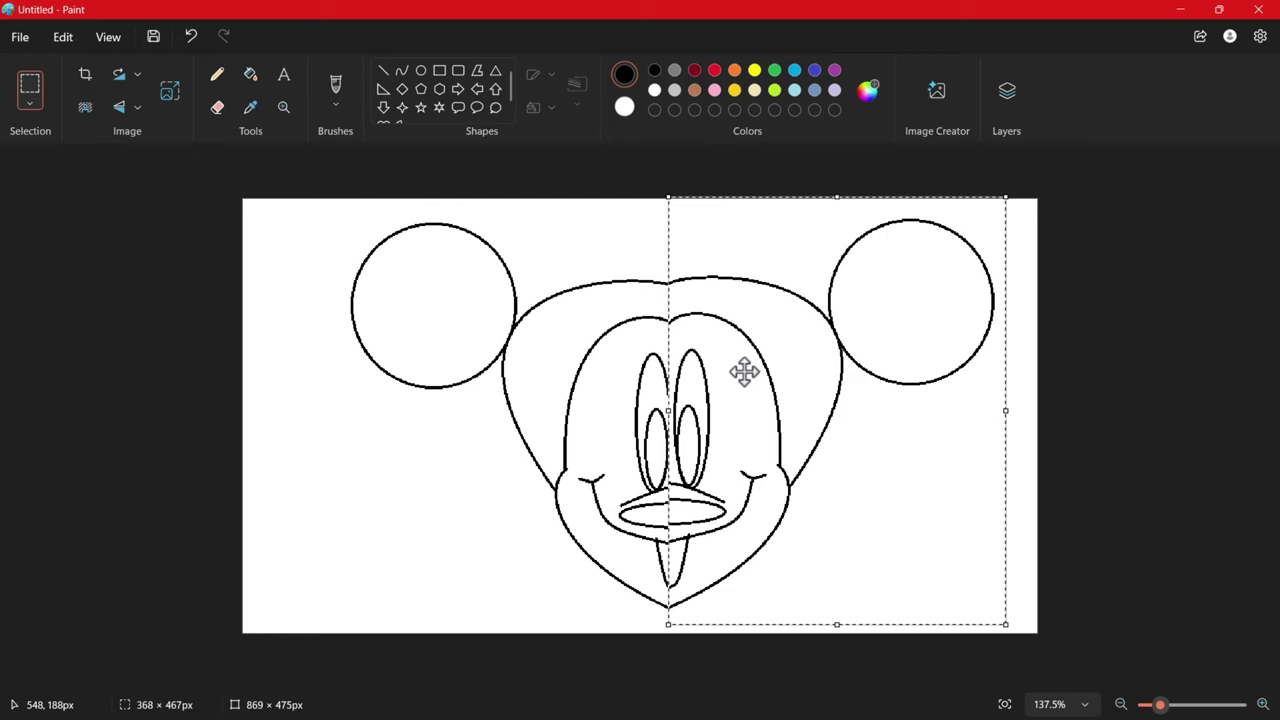
- Nudge the mirrored half down and to the right until its outlines line up with the left half
key(Down)
key(Down)
key(Down)
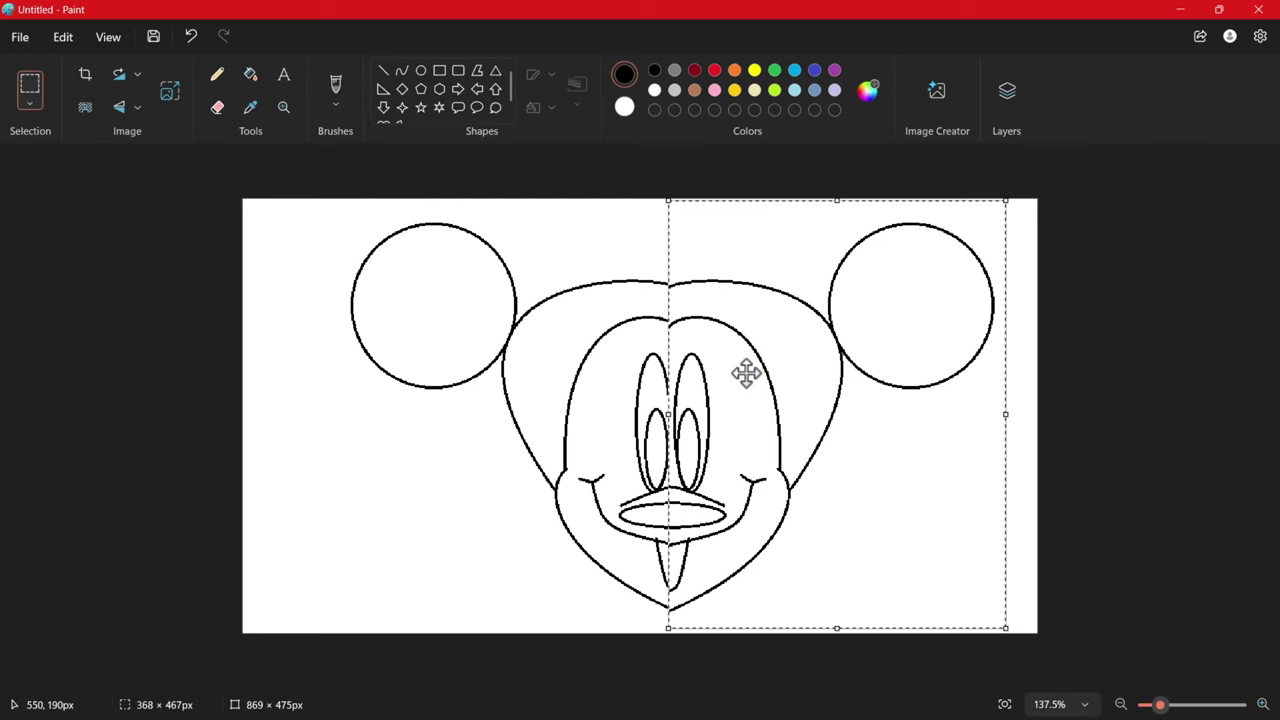
key(Right)
key(Right)
key(Right)
key(Right)
key(Right)
key(Right)
key(Right)
key(Right)
key(Right)
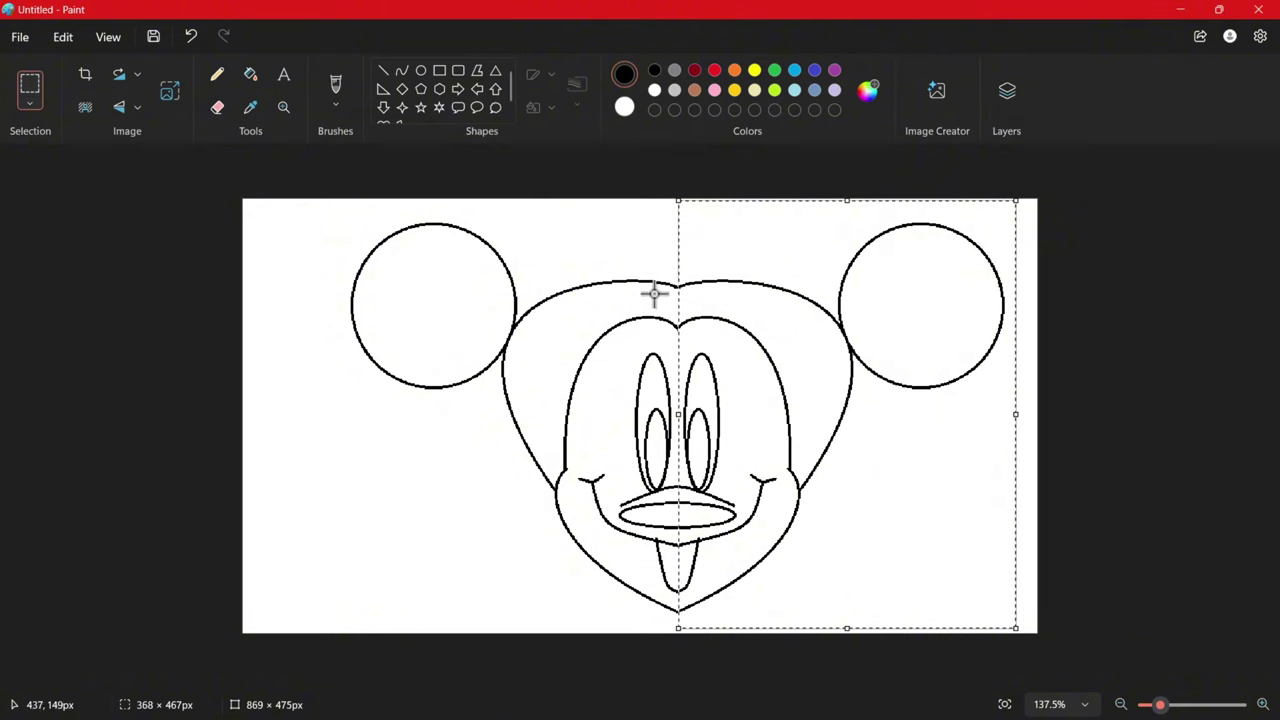
key(Right)
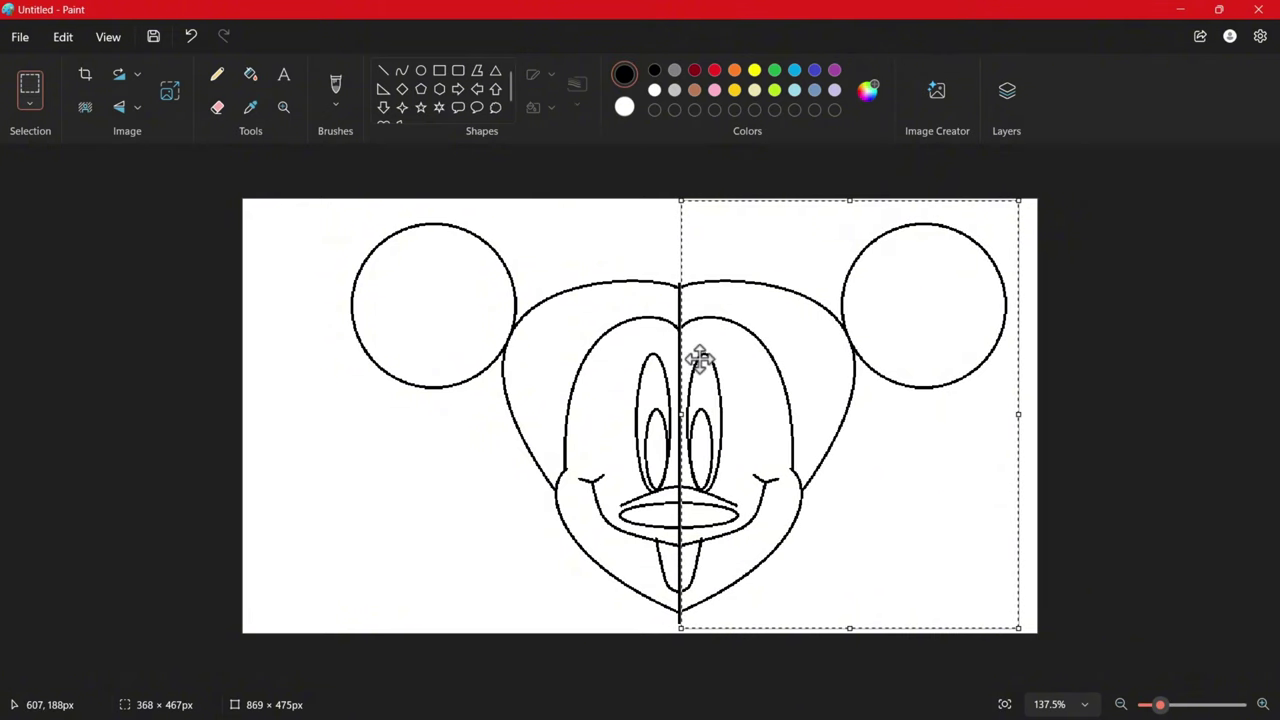
- Shift the mirrored half slightly left so it covers the black centre line, and drop the selection
click(33, 108)
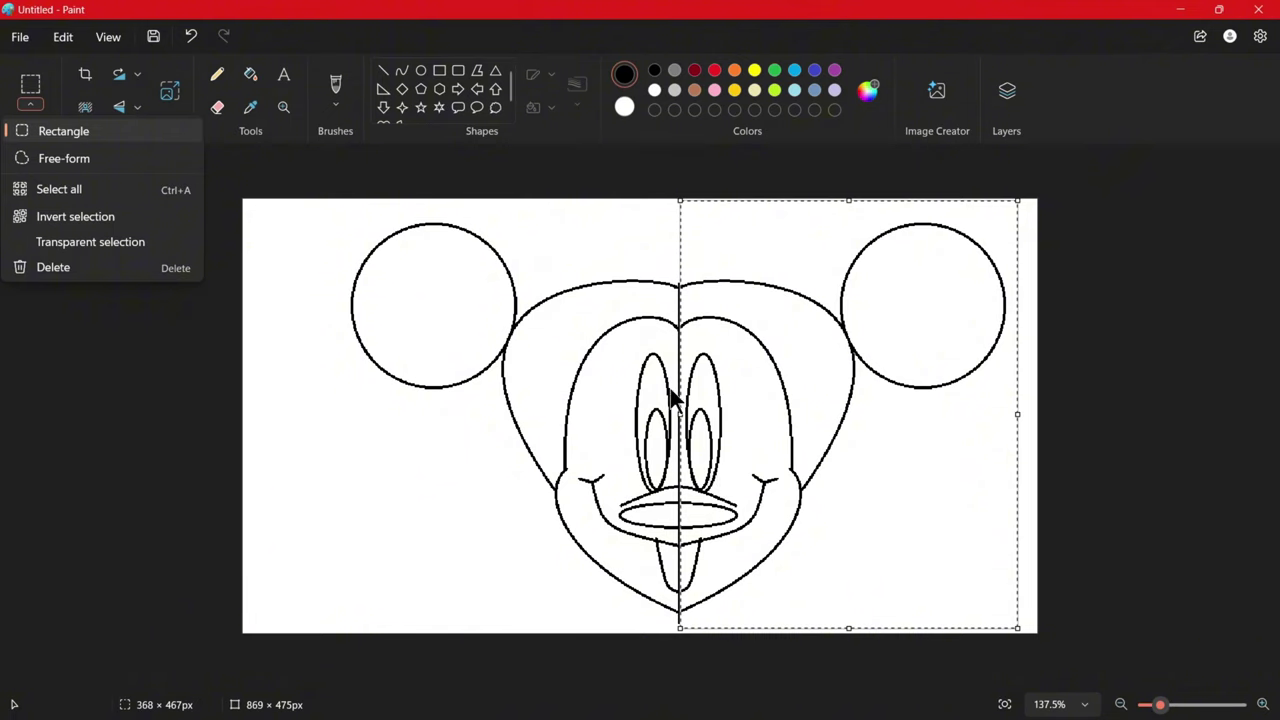
click(750, 378)
drag(794, 400, 791, 400)
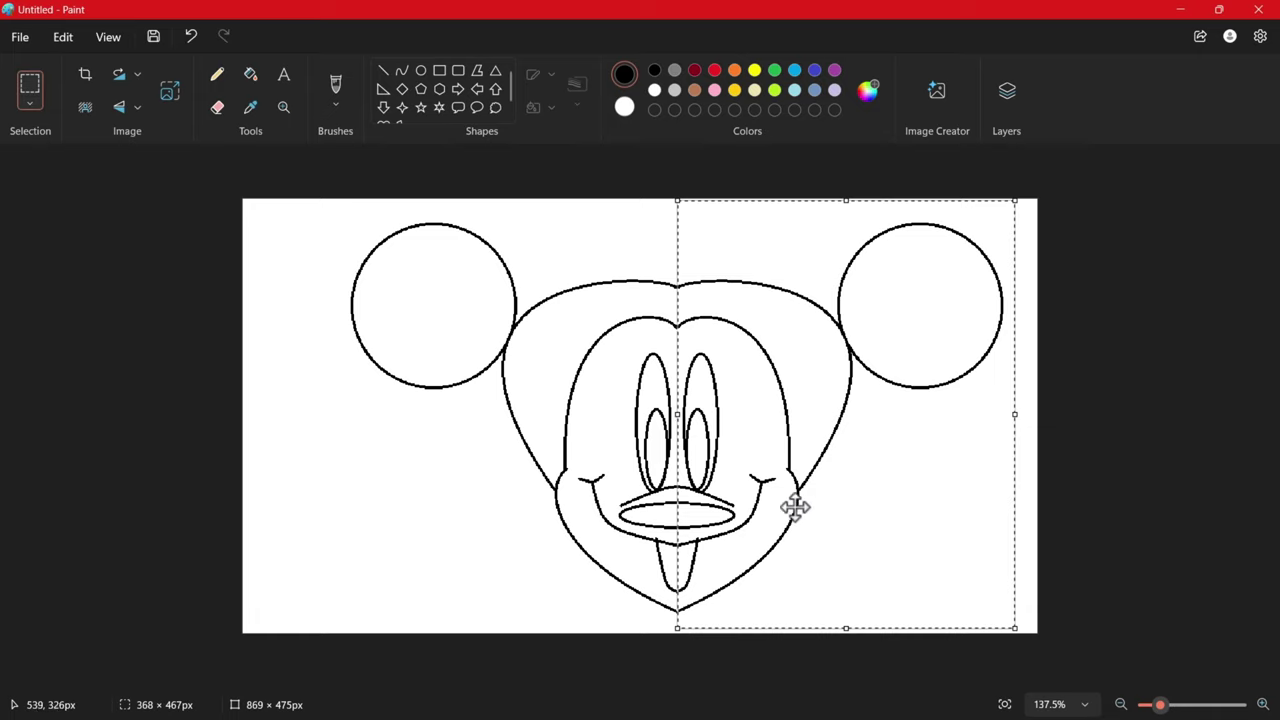
click(1111, 441)
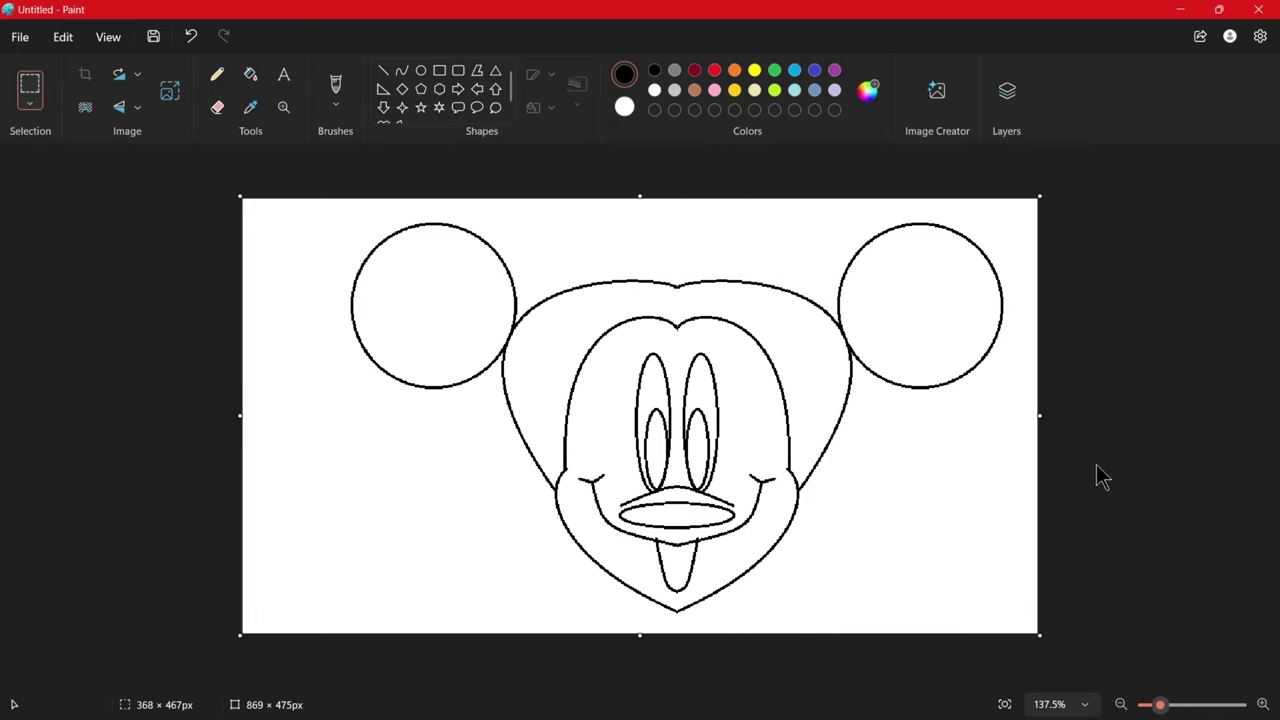
- Fill both ears and the outer head area around the face with black
scroll(720, 414, up, 1)
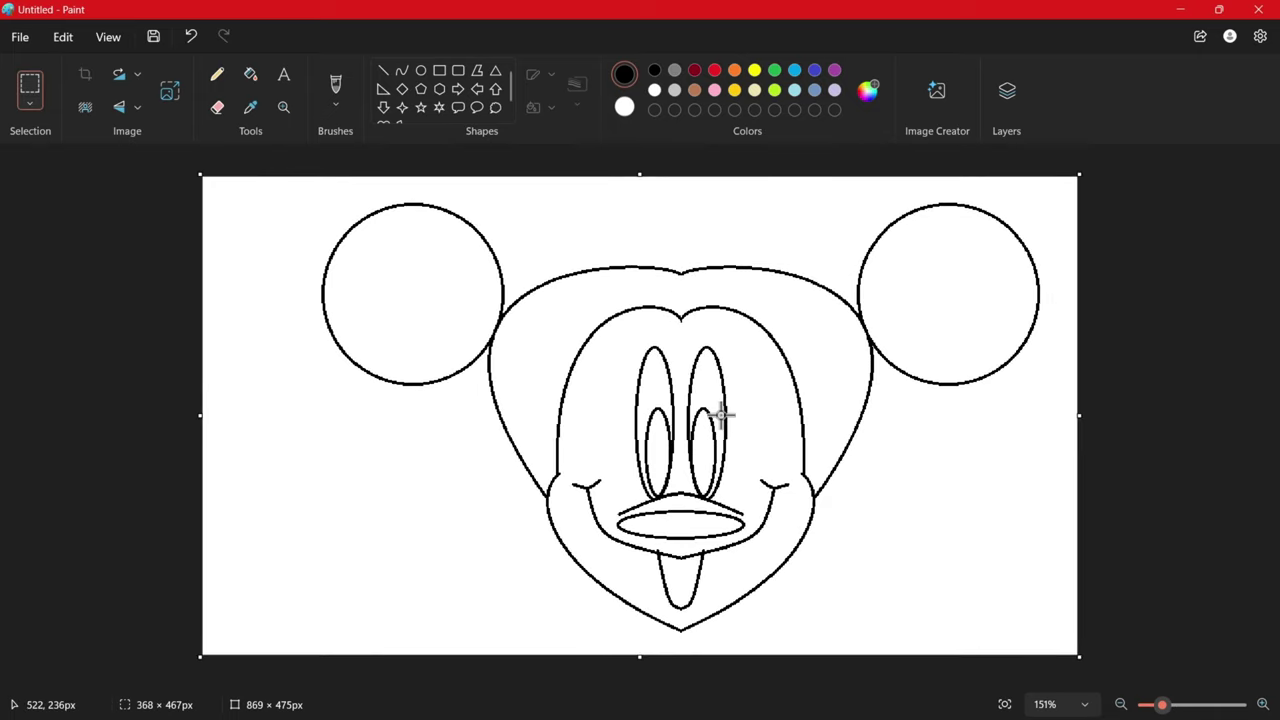
click(250, 76)
click(390, 280)
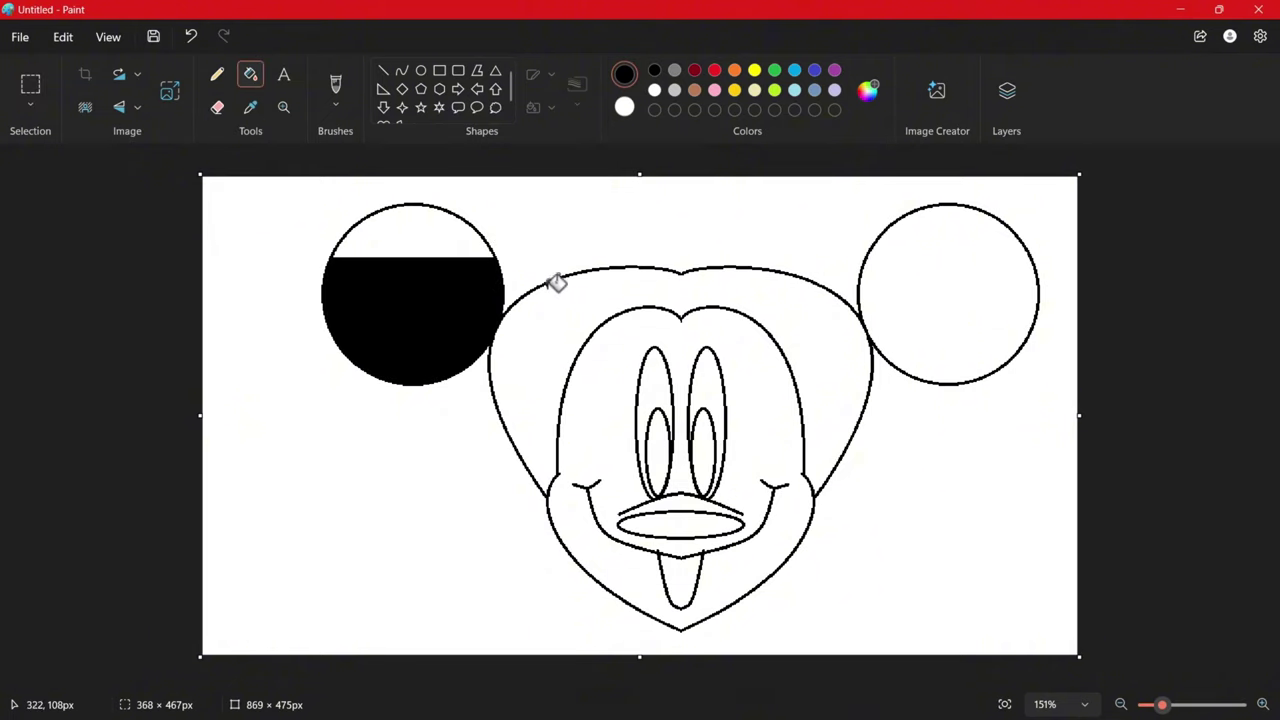
click(556, 284)
click(455, 236)
click(966, 272)
click(952, 232)
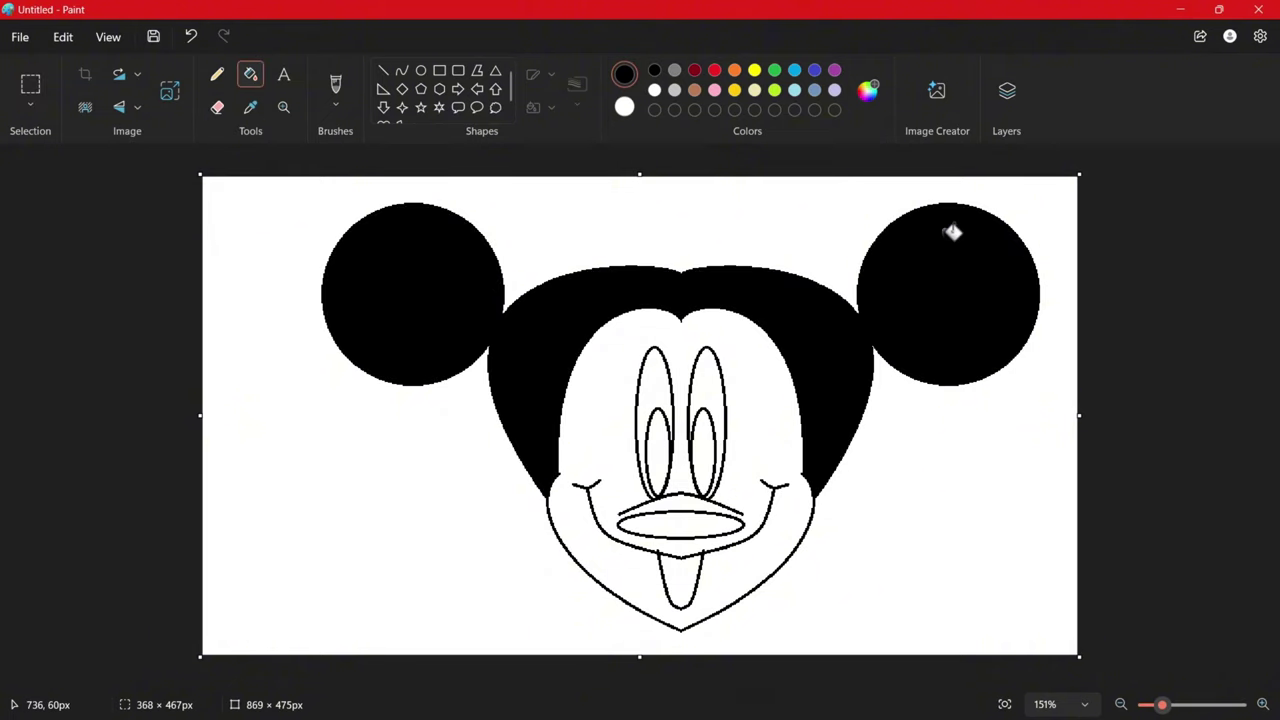
- Fill both pupils and the oval nose with black
click(706, 438)
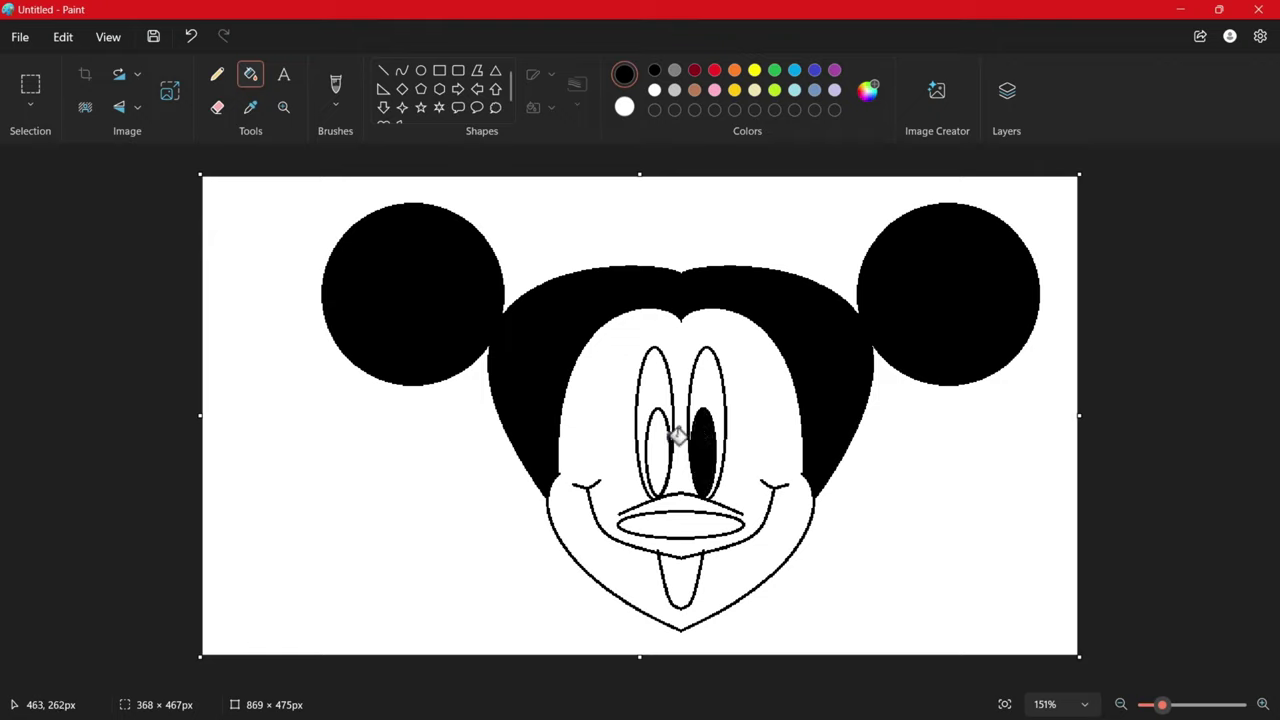
click(662, 442)
click(692, 520)
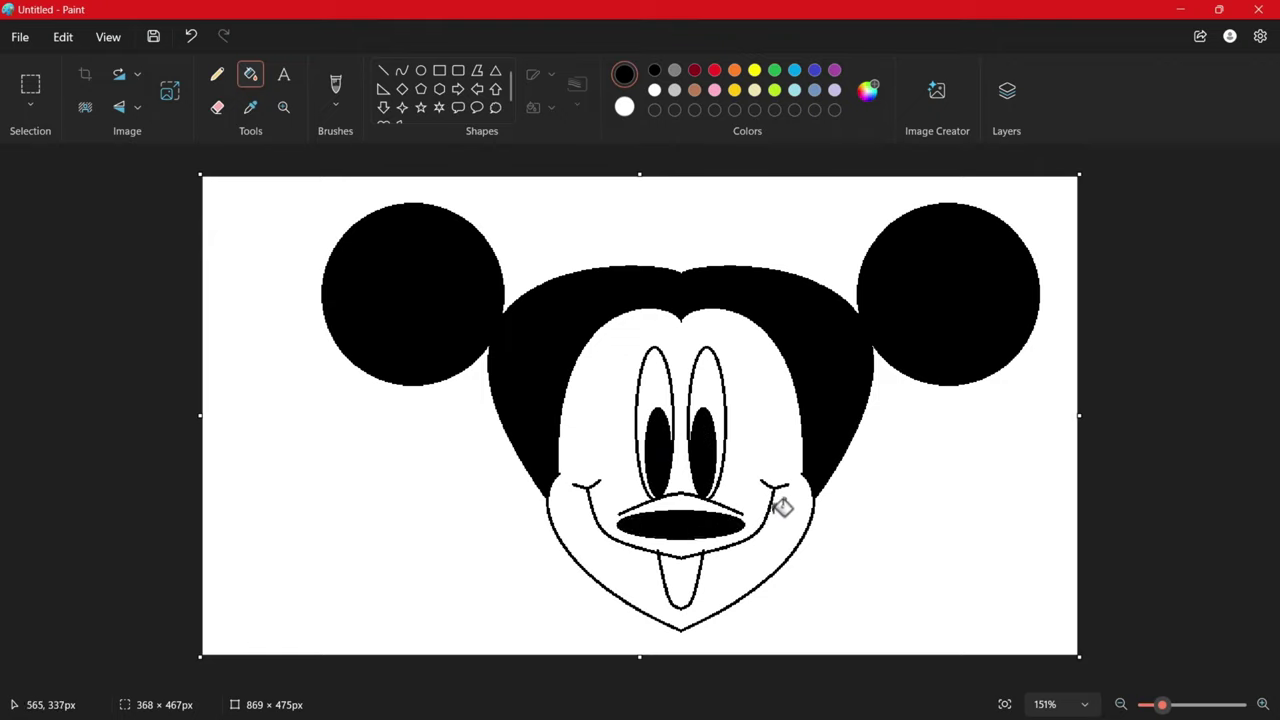
- Fill the face with the custom light grey #E0E0E0, leaving the eyes and mouth opening white
click(675, 92)
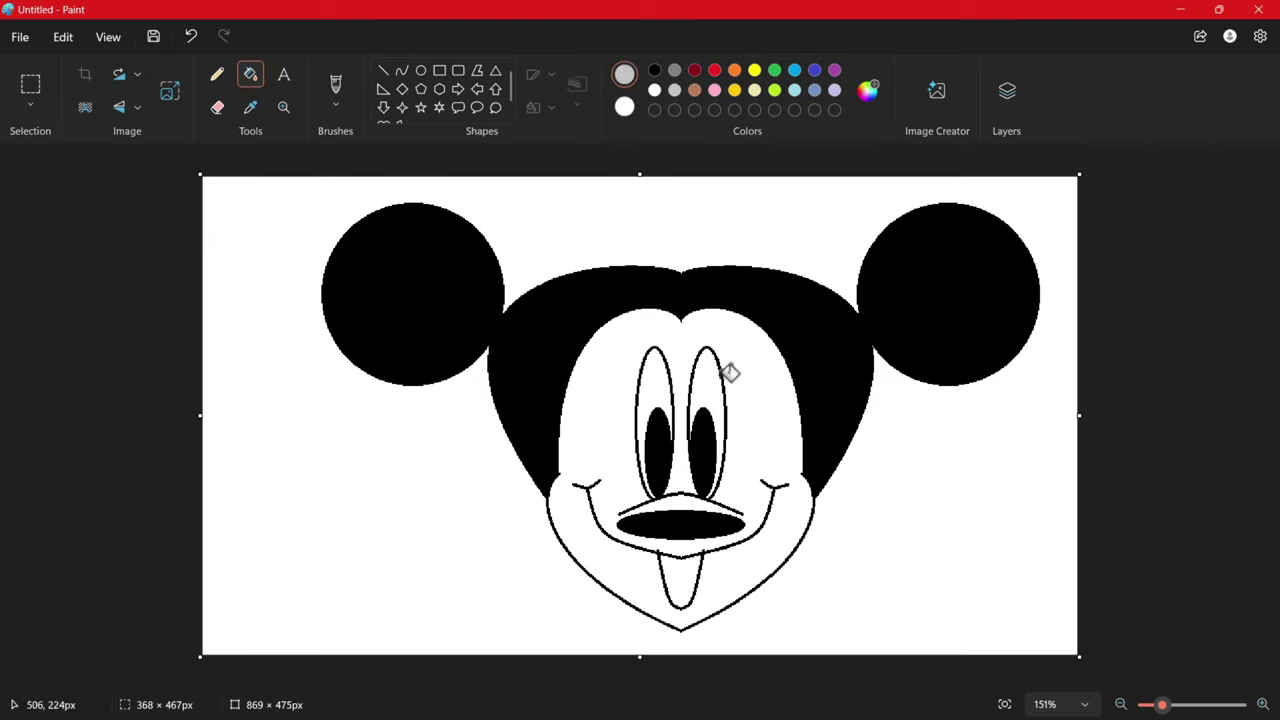
click(748, 368)
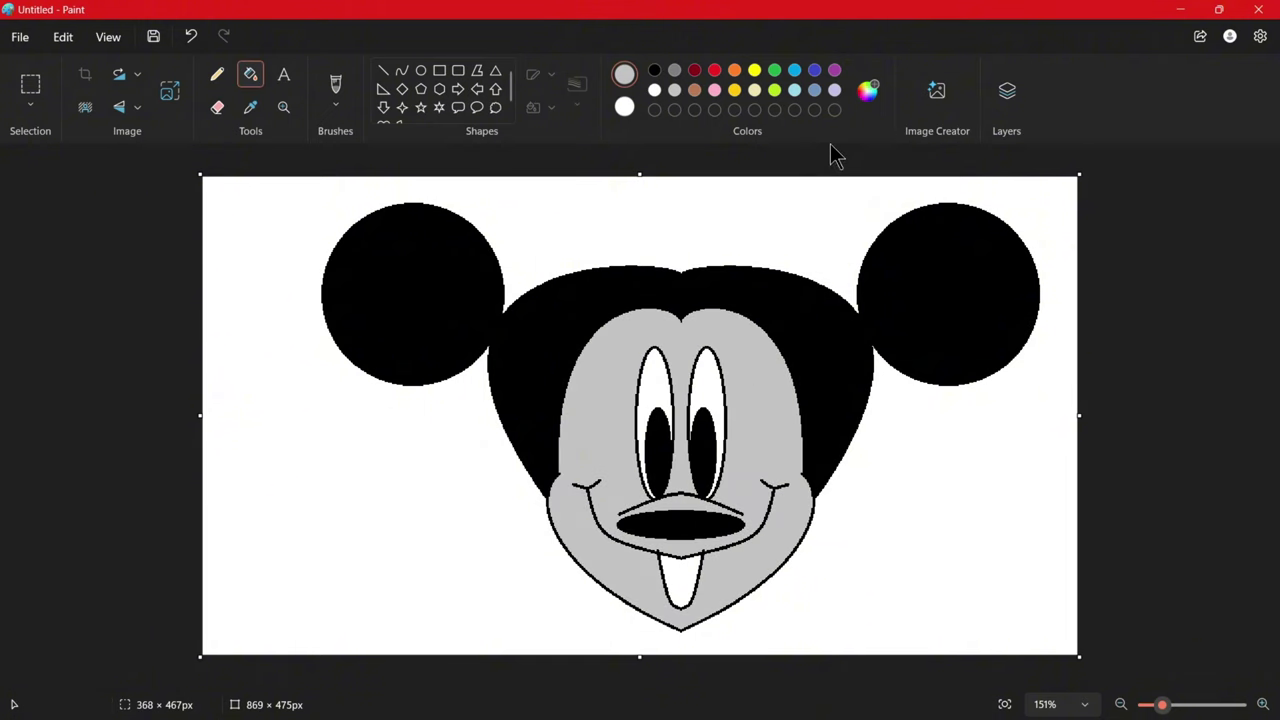
click(868, 90)
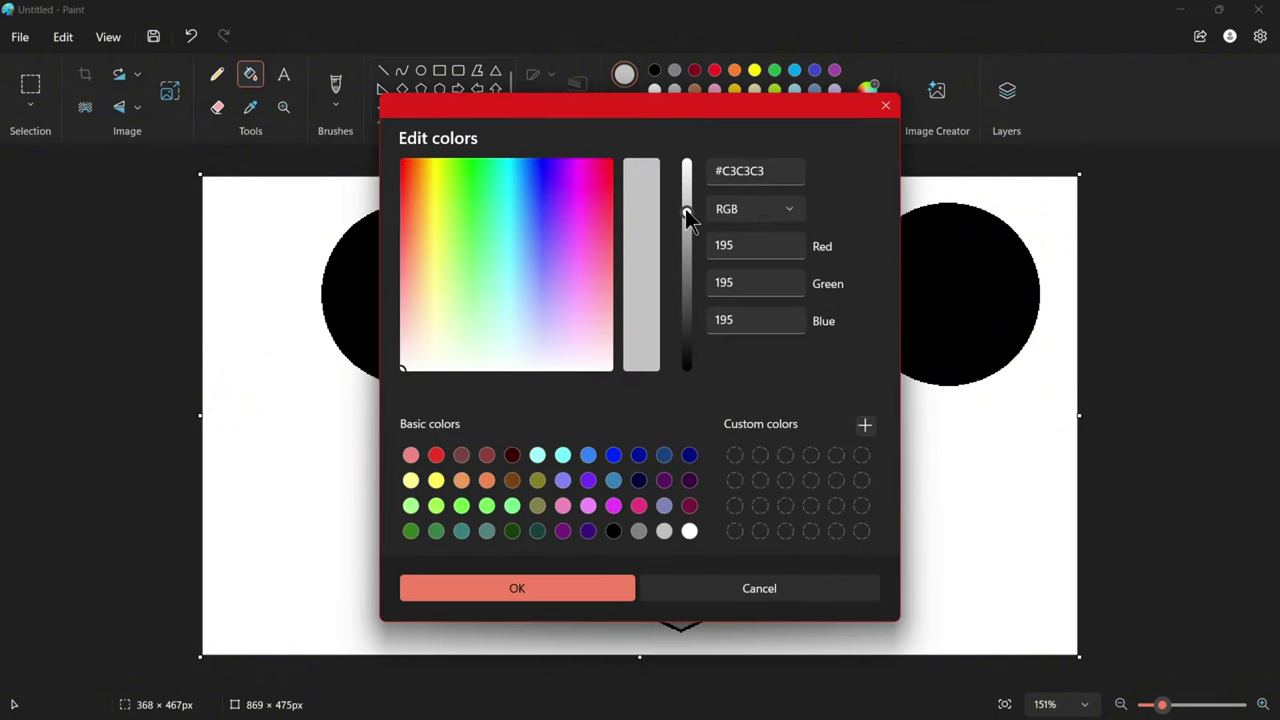
drag(687, 214, 687, 192)
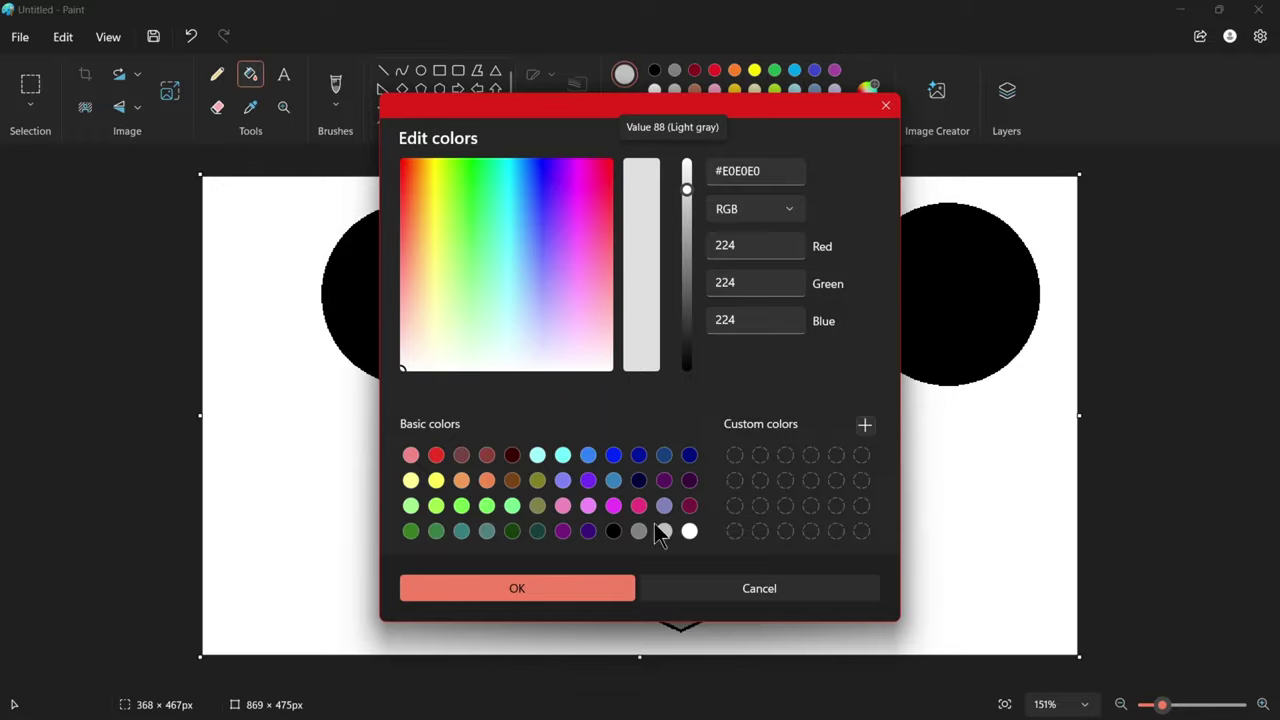
click(552, 590)
click(763, 372)
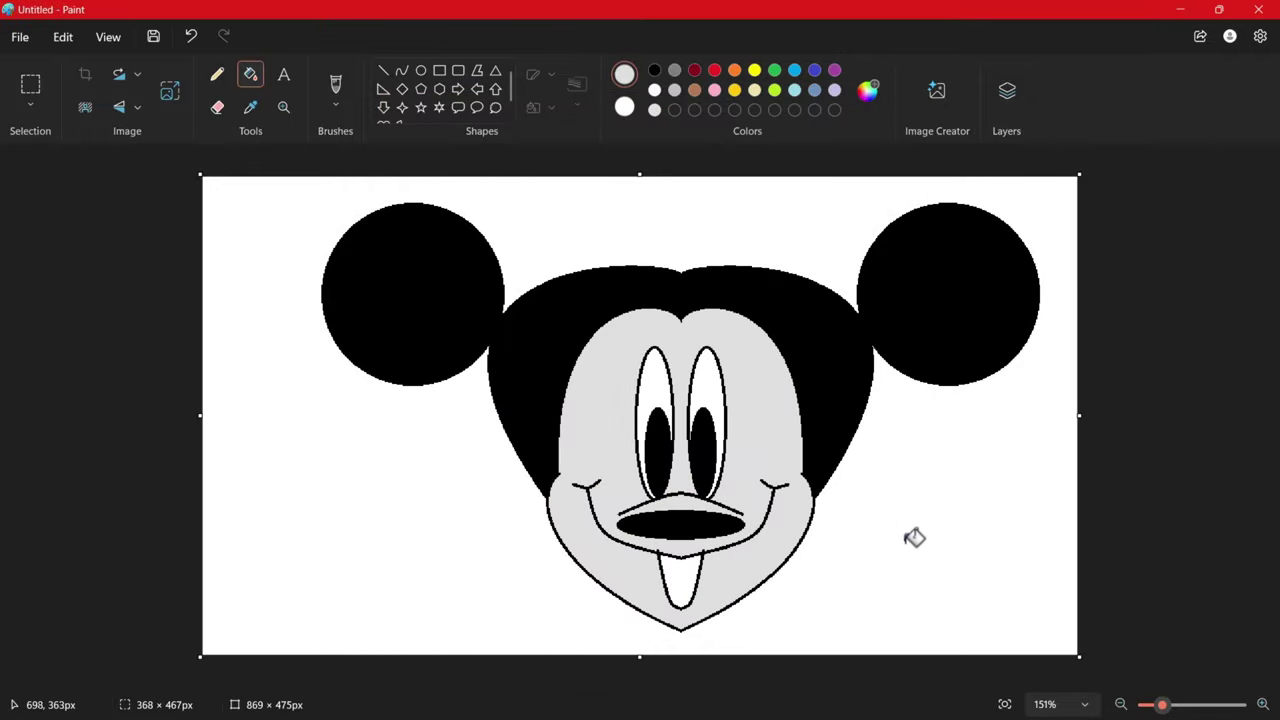
- Draw a small oval about 22 × 11 px in the upper middle of the black nose
ctrl+scroll(914, 537, up, 3)
scroll(903, 531, down, 1)
ctrl+scroll(877, 514, up, 2)
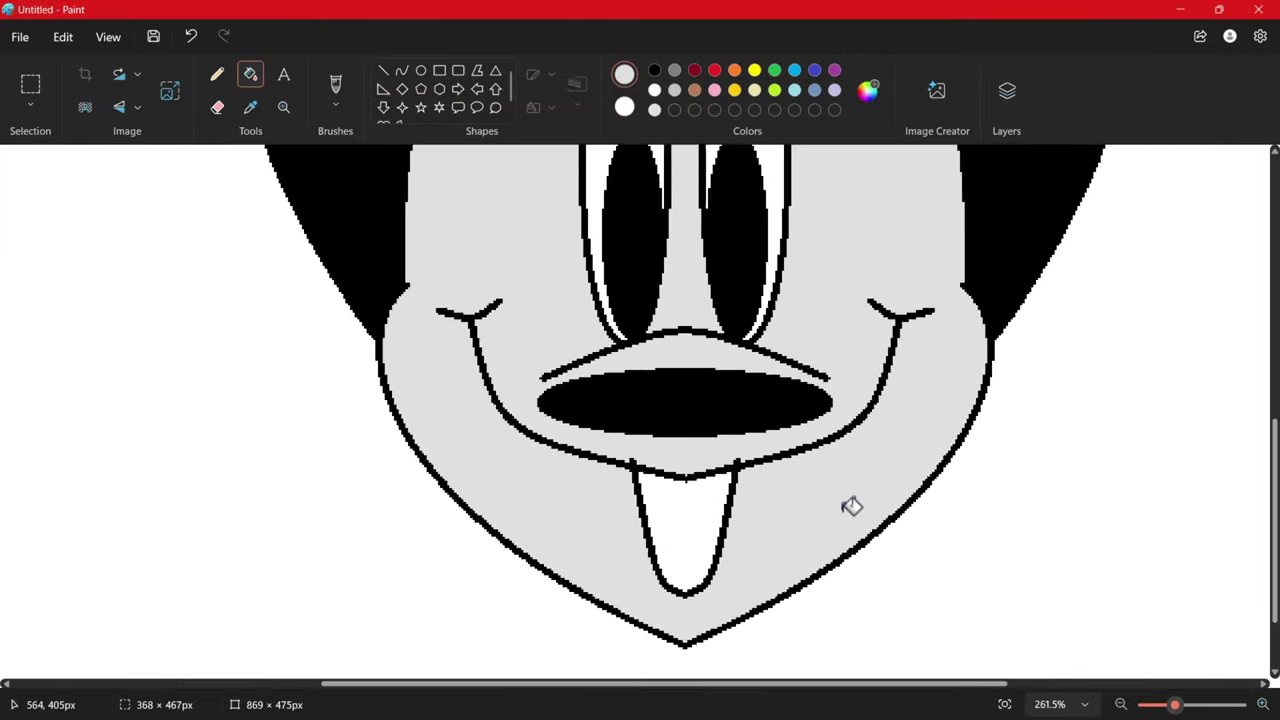
ctrl+scroll(695, 425, up, 3)
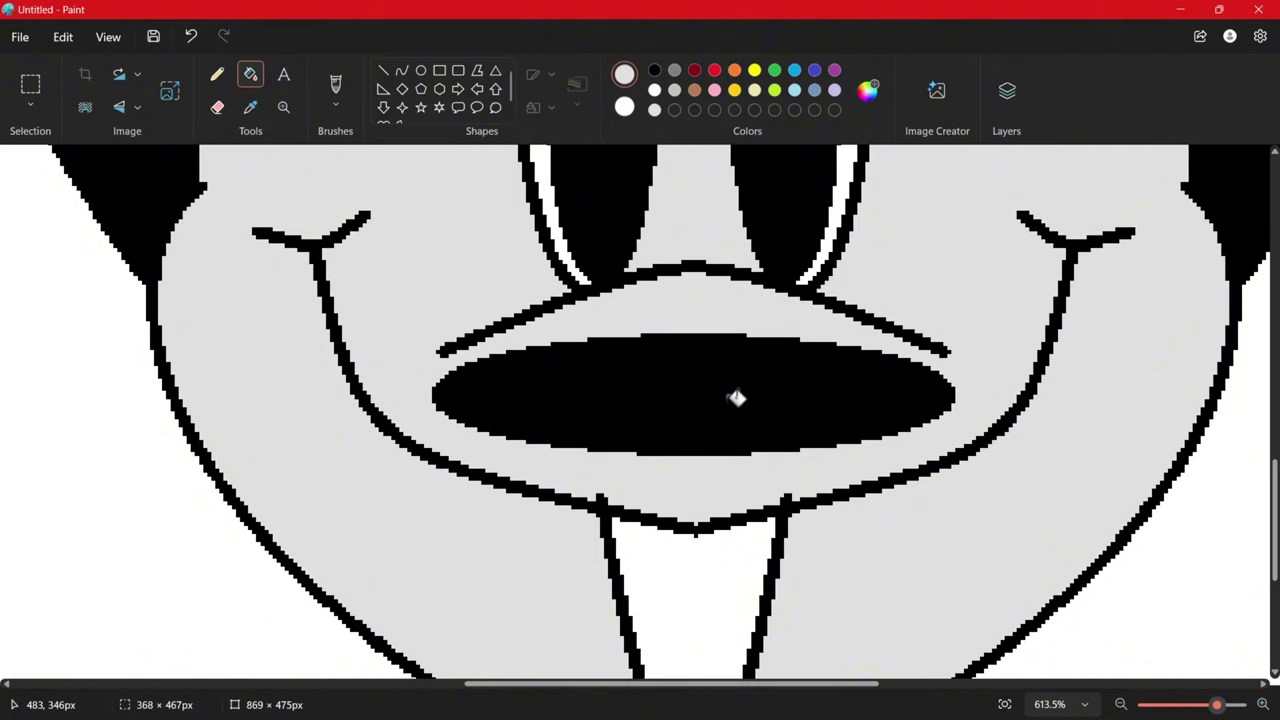
click(419, 71)
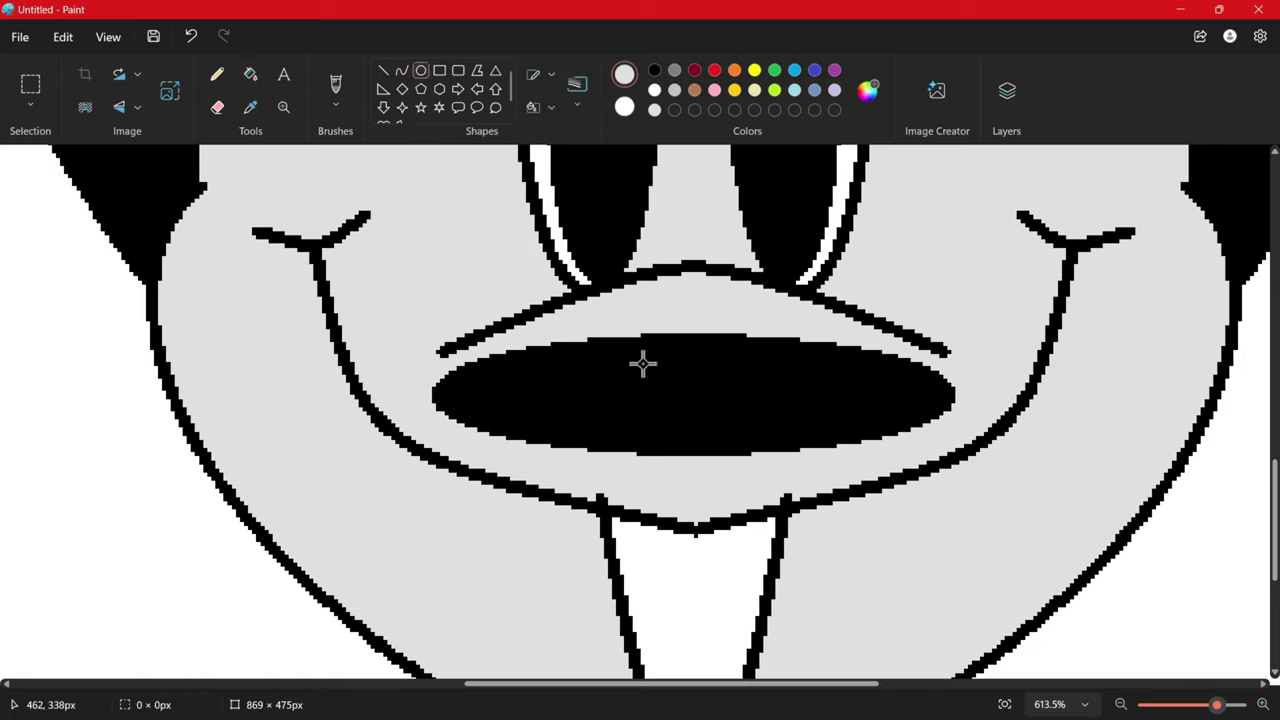
drag(643, 363, 734, 409)
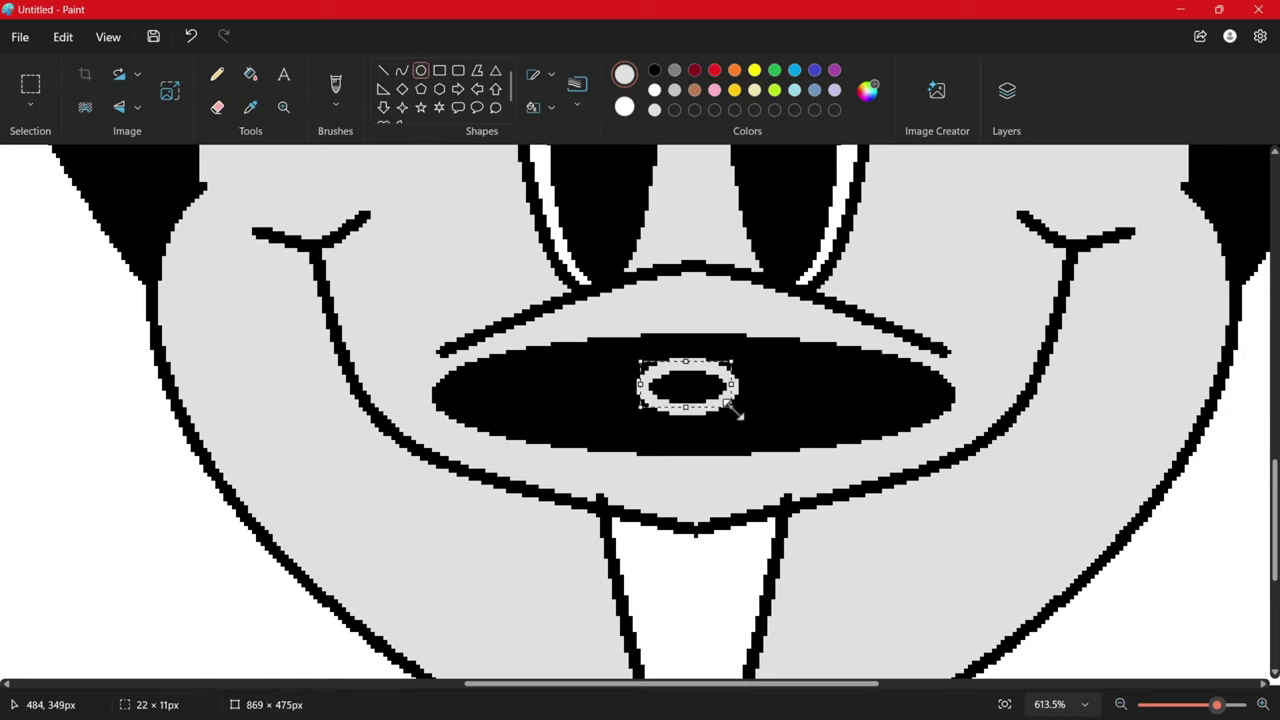
- Give the nose highlight oval a solid fill and white outline, and flatten it to about 22 × 9 px
click(551, 107)
click(552, 184)
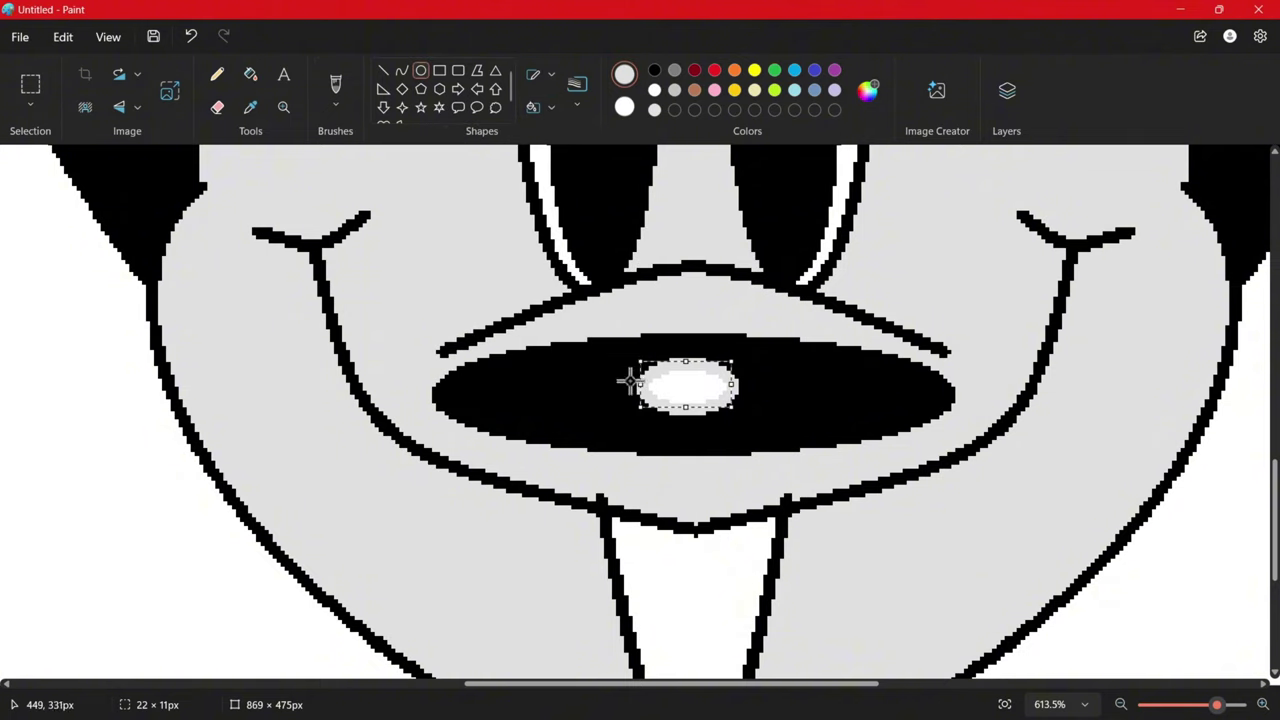
click(655, 97)
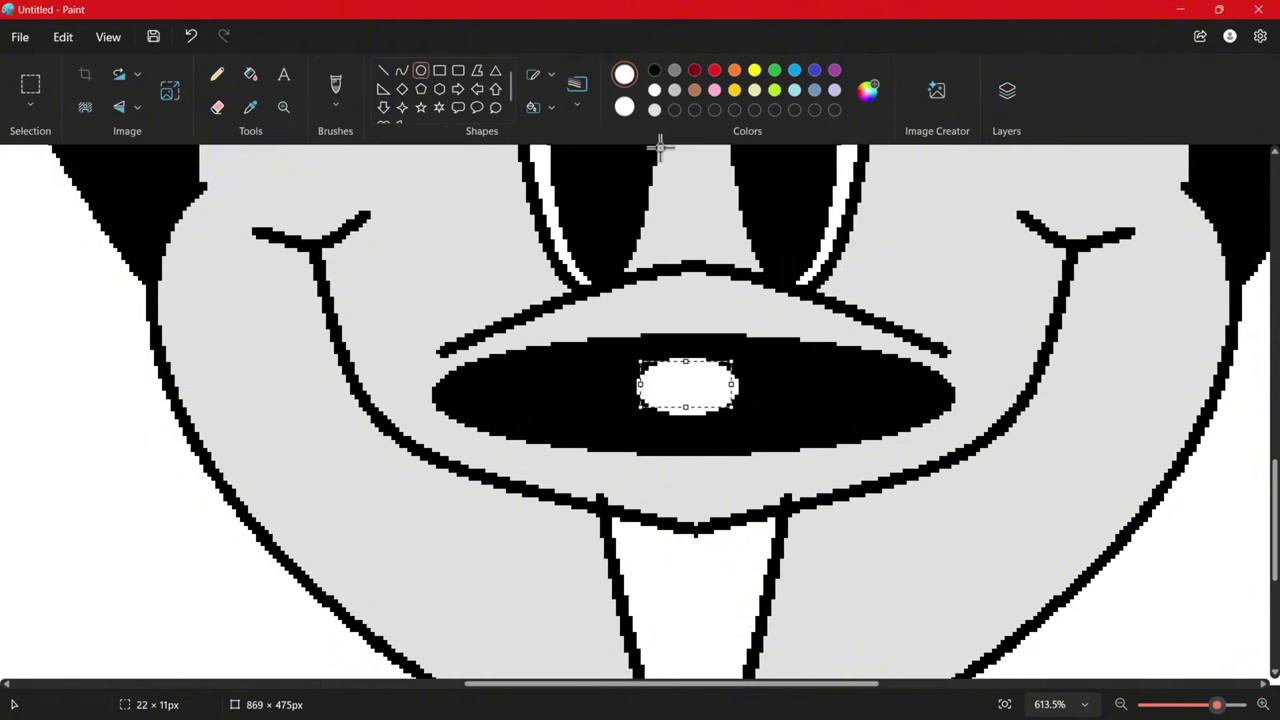
drag(690, 408, 688, 398)
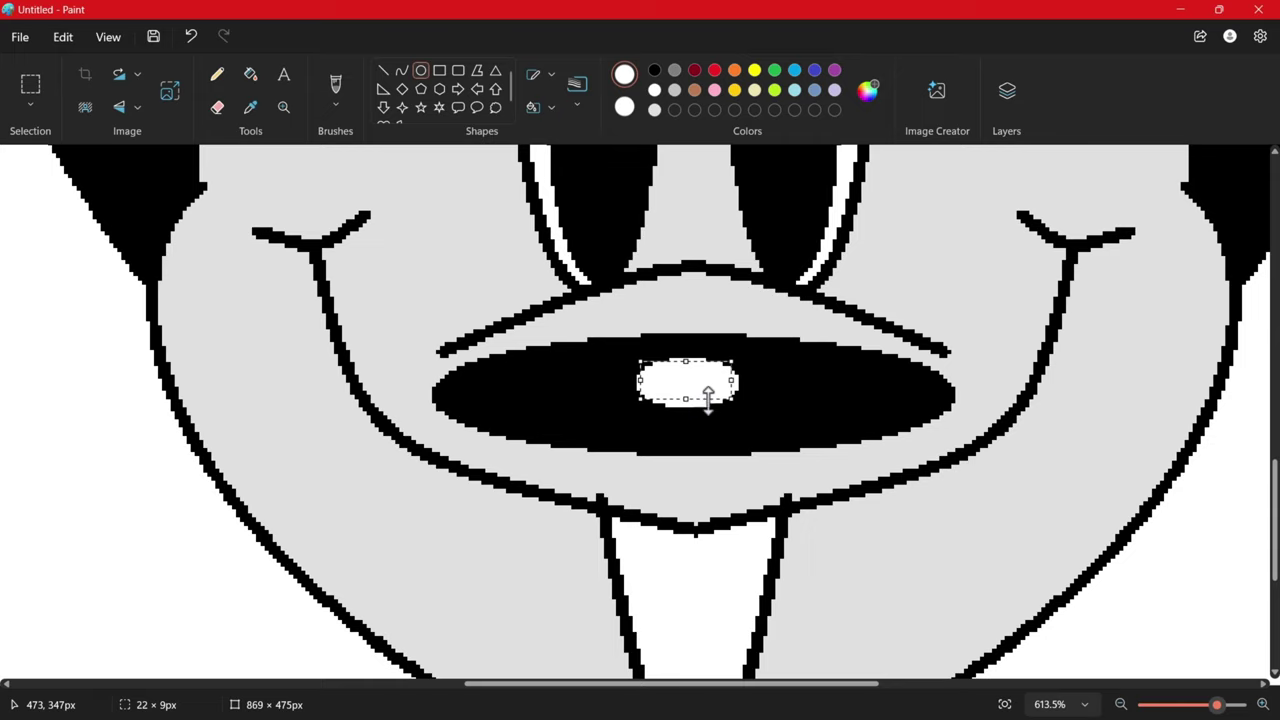
click(797, 397)
- Draw two black curves inside the mouth opening that meet near its middle, forming the tongue's upper edge and crease
scroll(797, 397, down, 4)
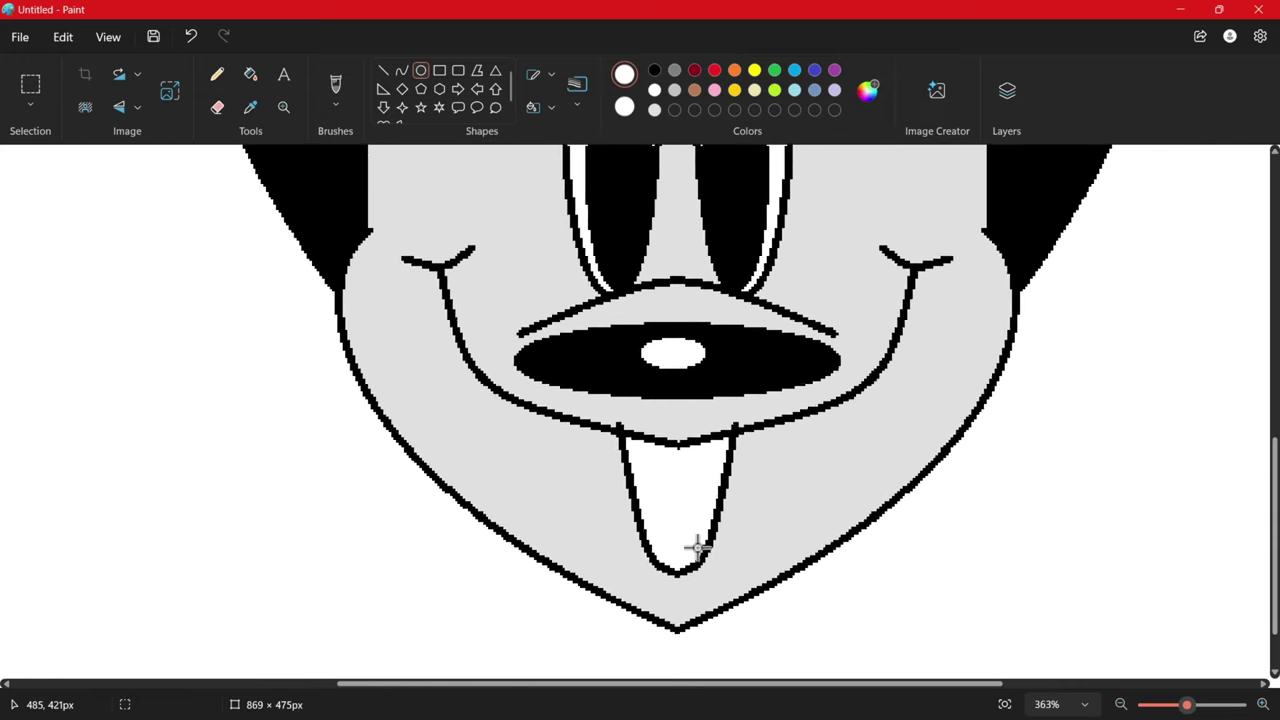
scroll(697, 545, up, 2)
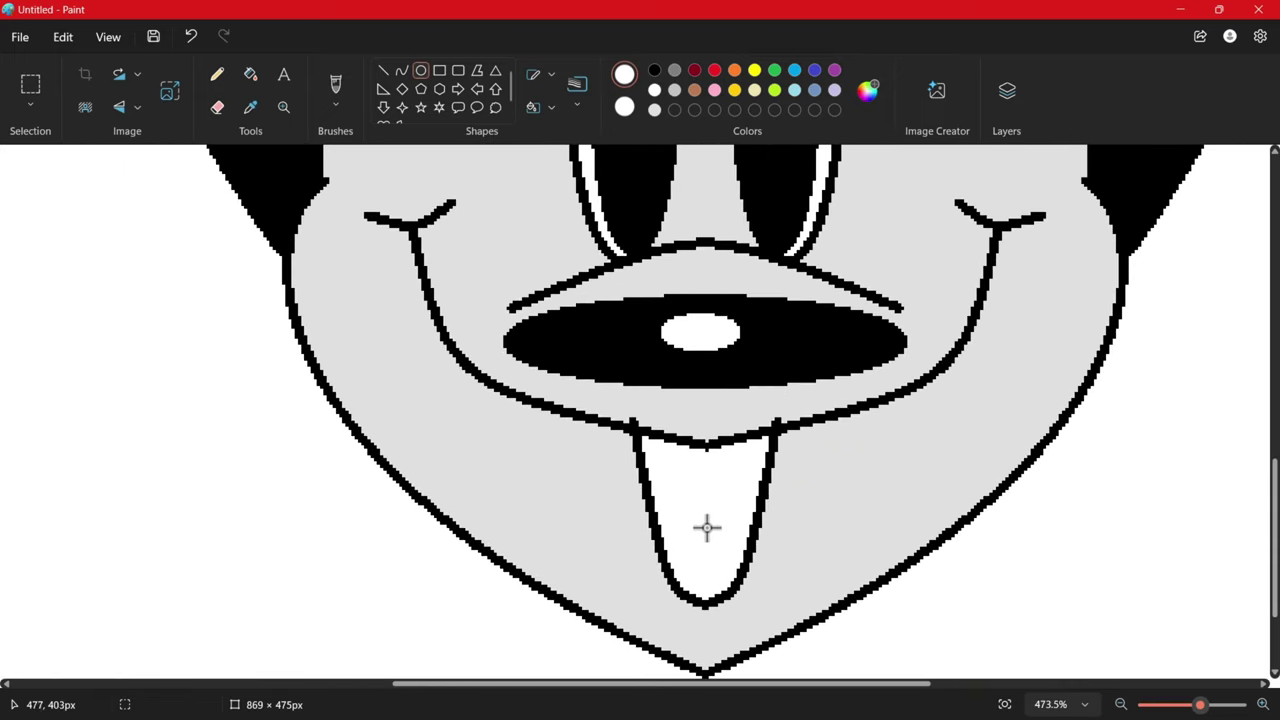
click(402, 72)
click(654, 71)
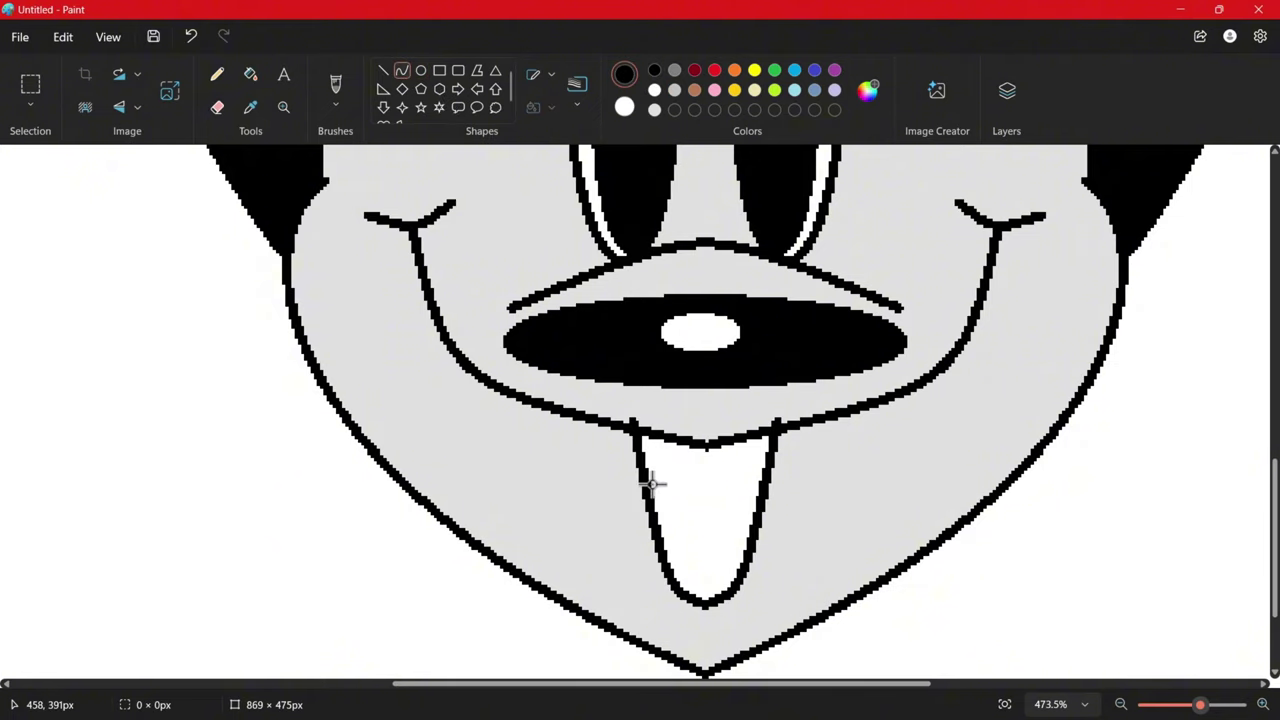
drag(647, 483, 697, 511)
drag(768, 477, 662, 537)
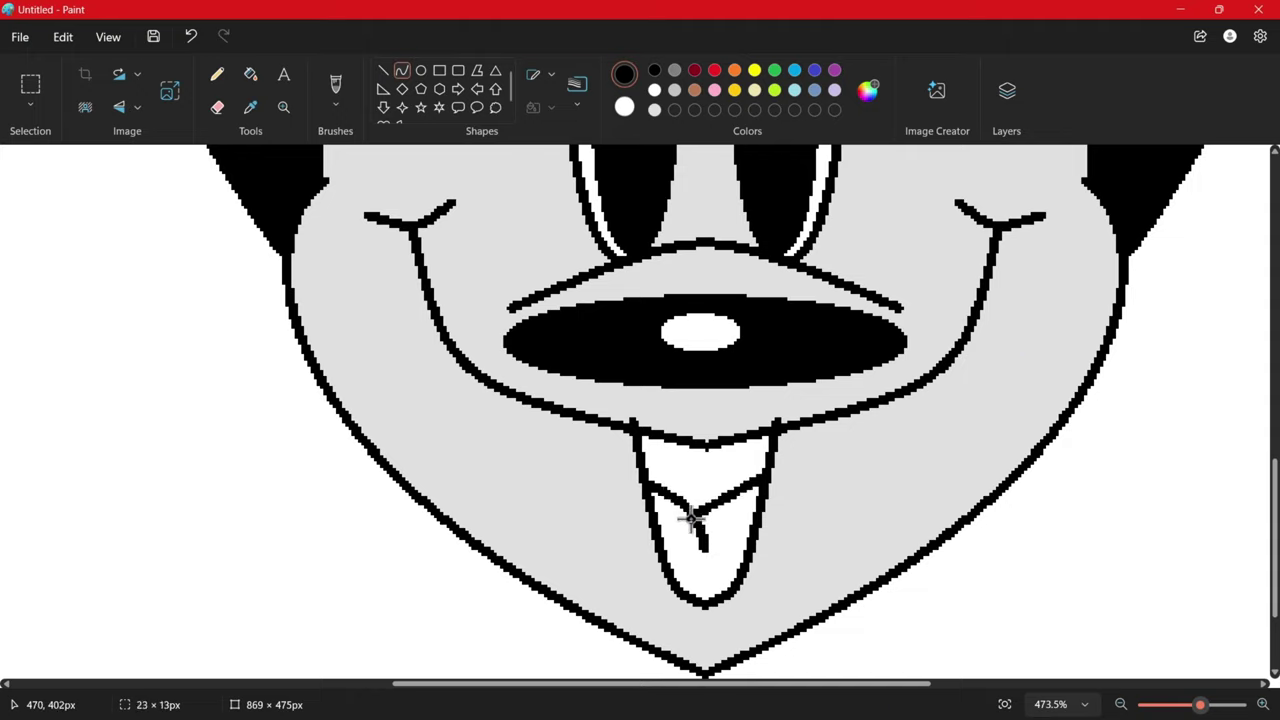
drag(722, 493, 749, 460)
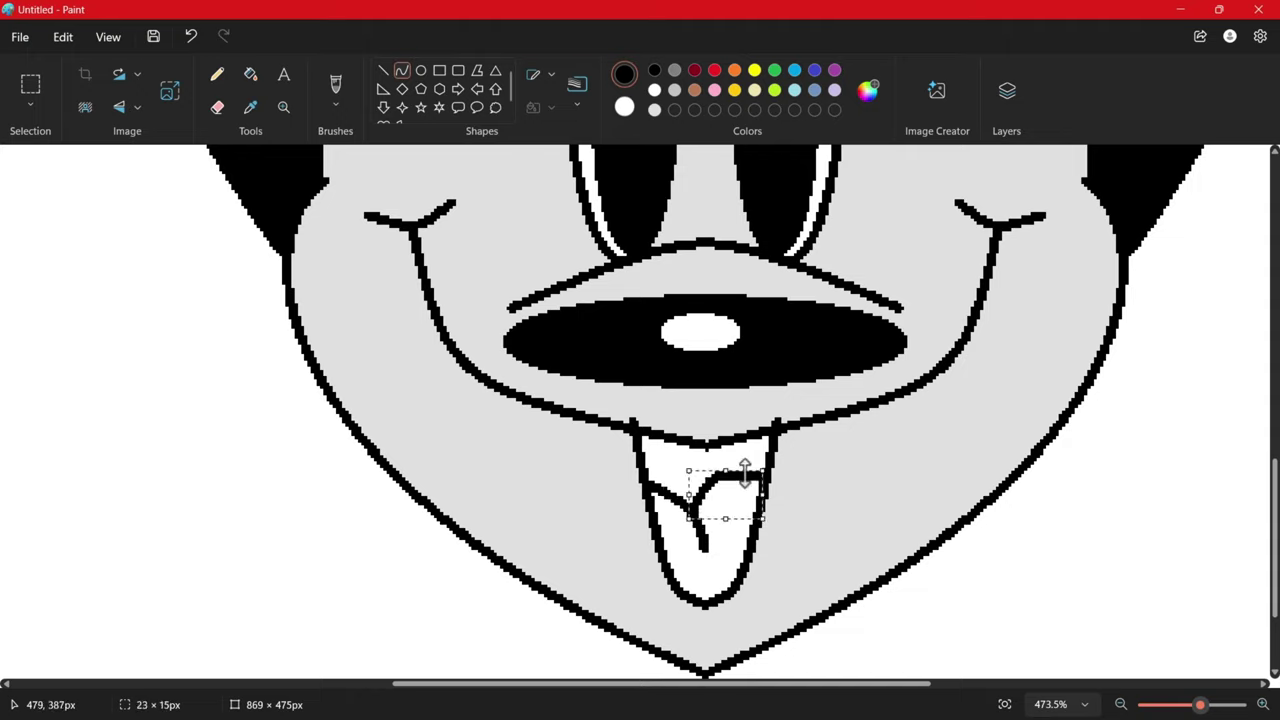
- Fill the tongue below the curves with red
click(250, 74)
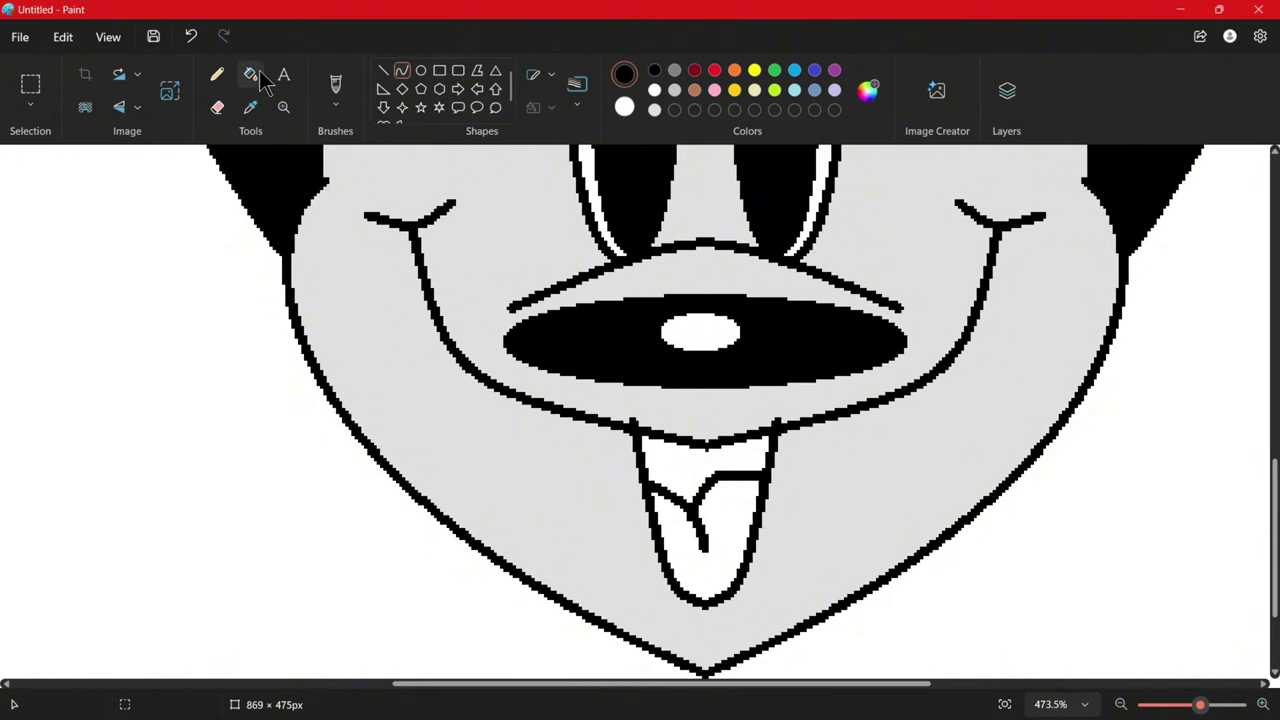
click(715, 70)
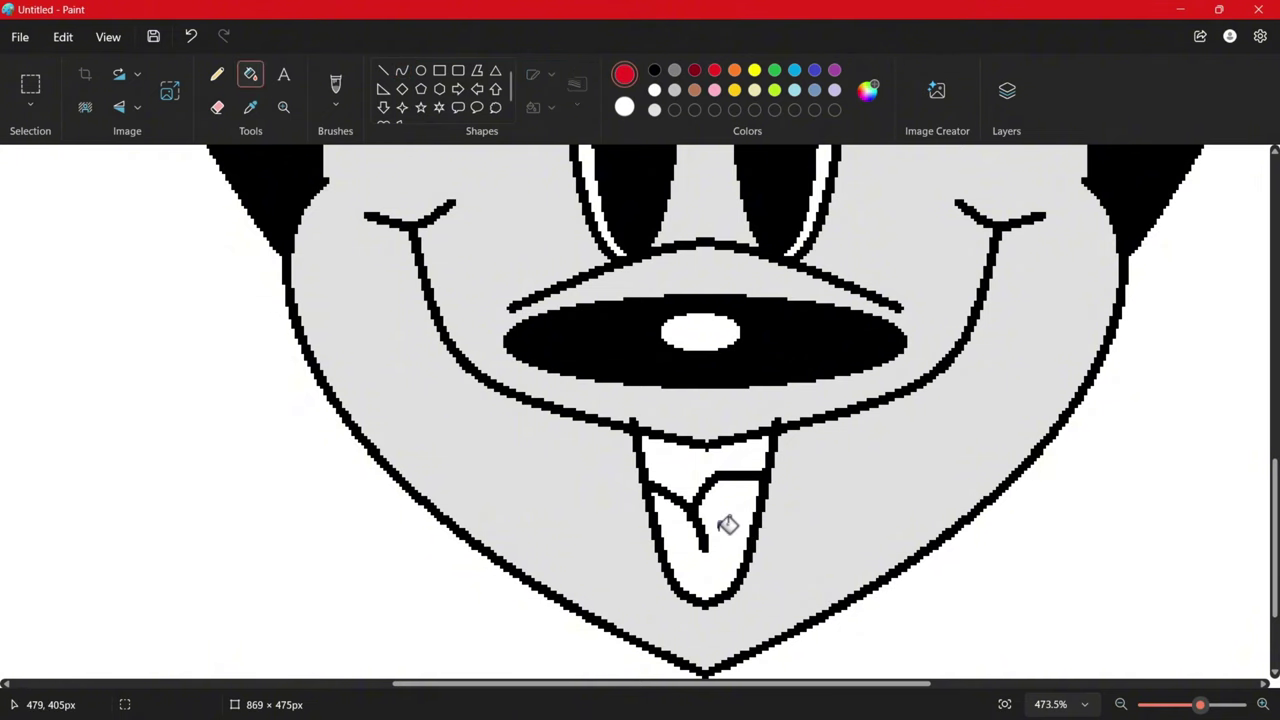
click(724, 524)
- Display the whole mouse face drawing in full screen
scroll(713, 498, down, 3)
scroll(715, 498, down, 2)
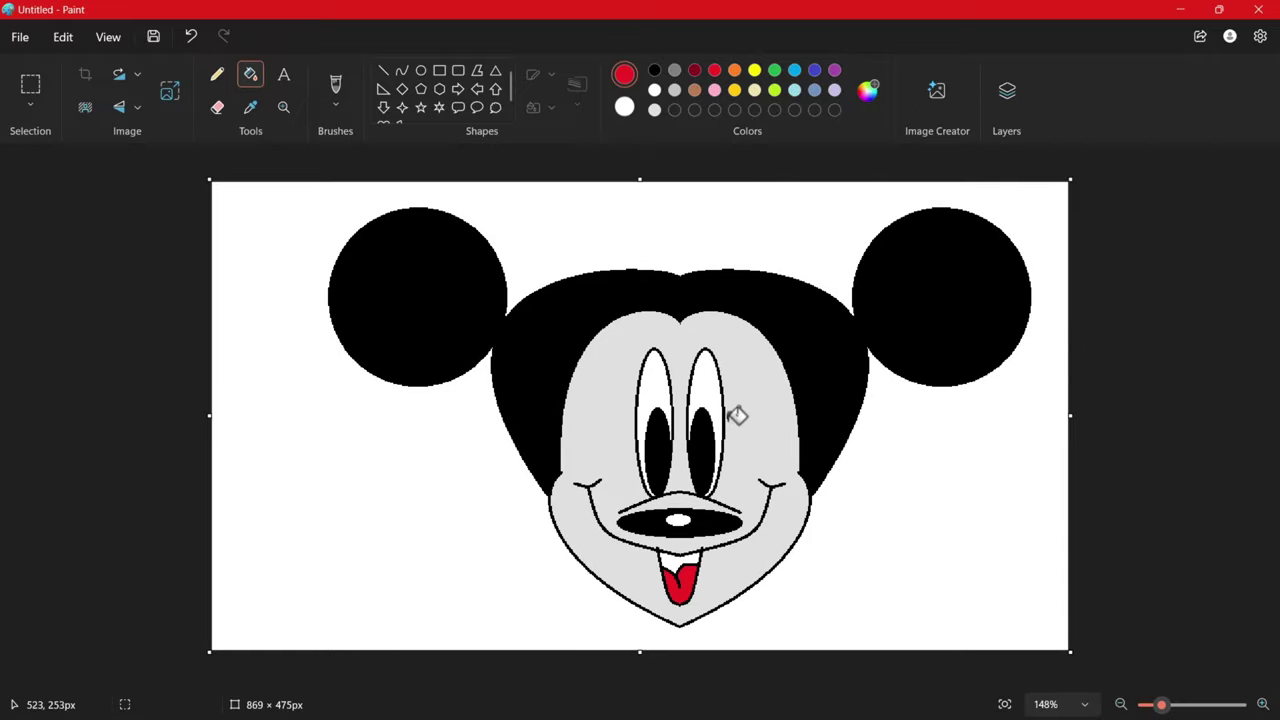
click(108, 37)
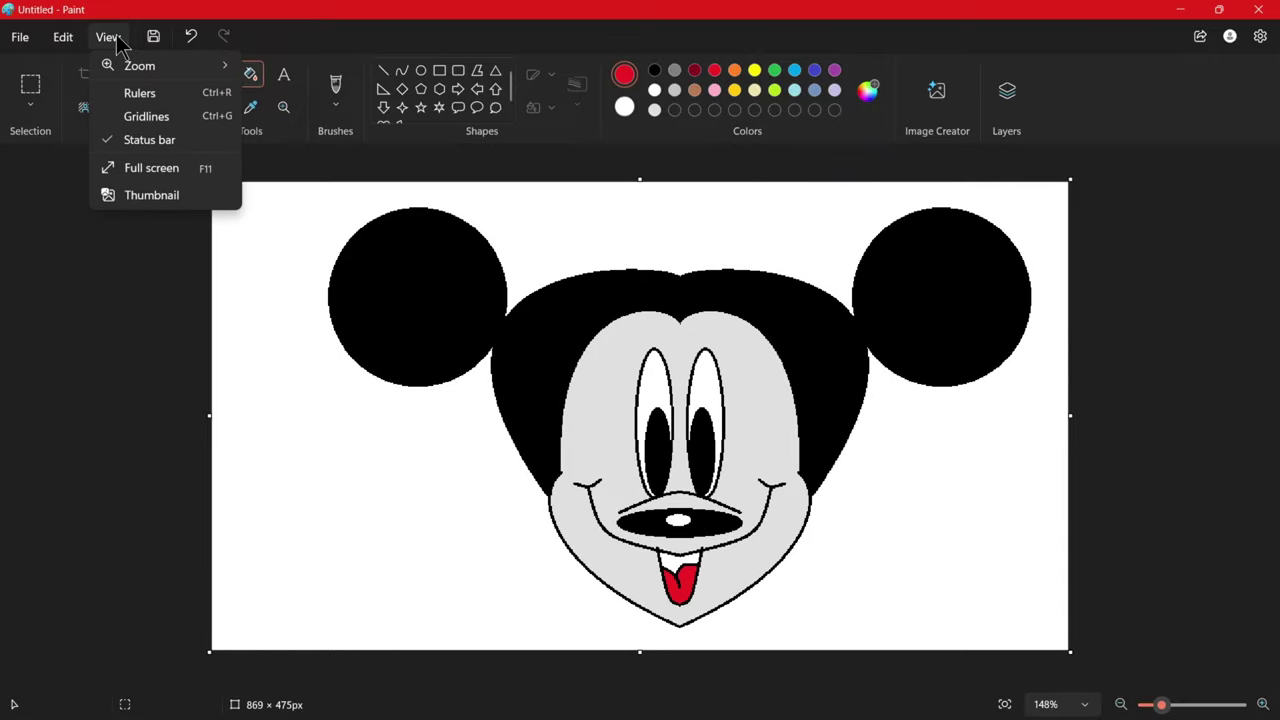
click(190, 168)
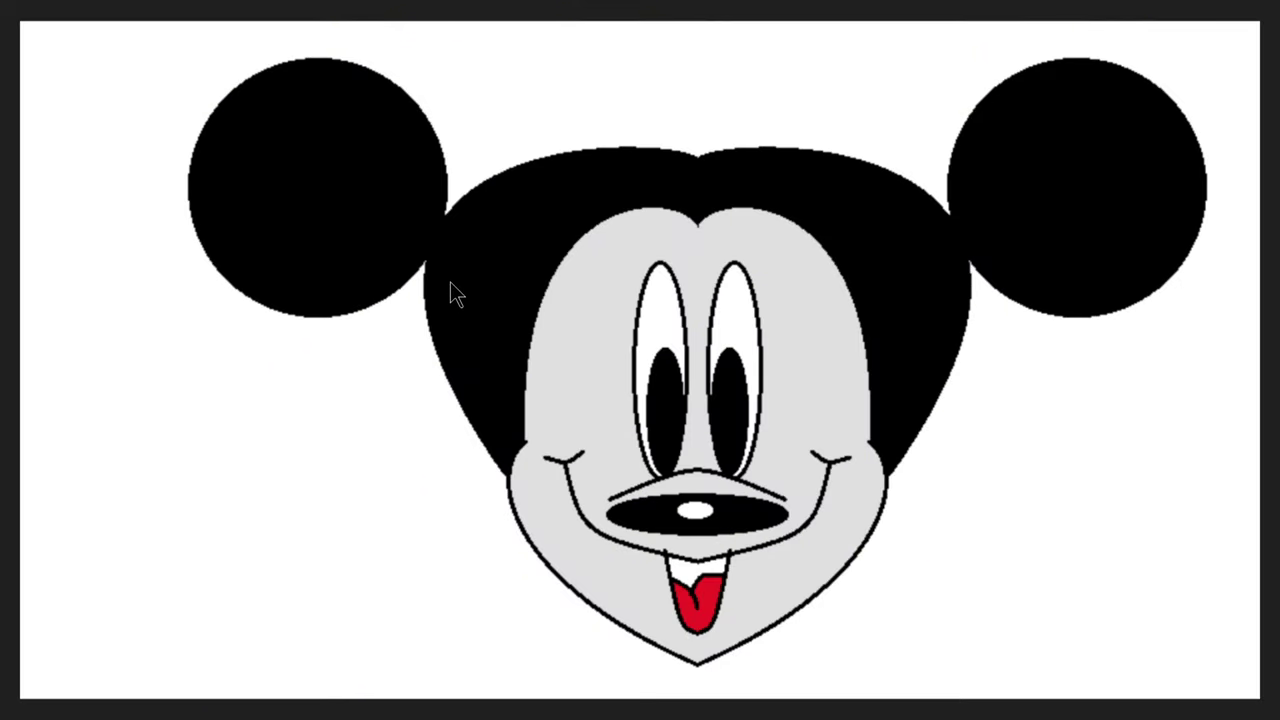